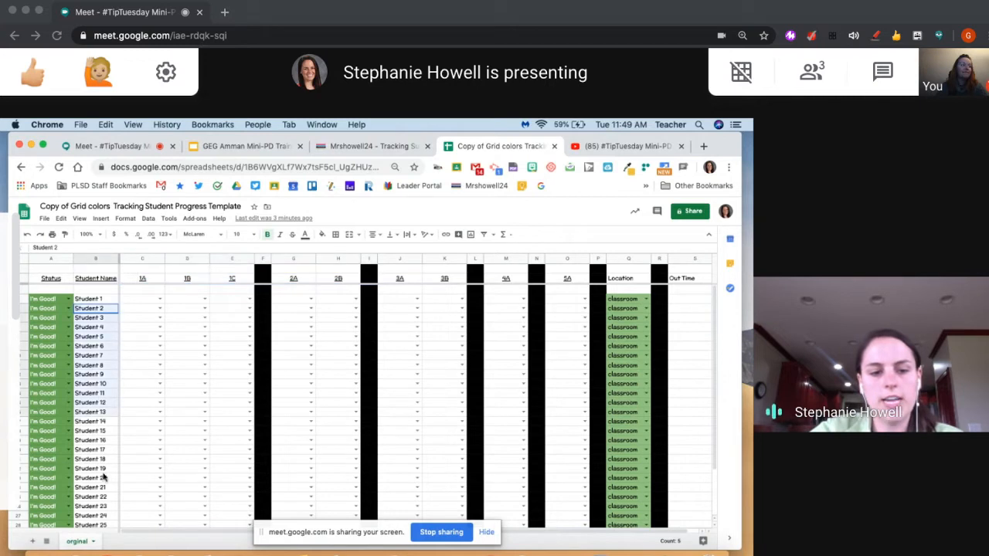
Rename the column headers 1A, 1B and 1C as Read, Meet and Flipgrid
left_click(287, 375)
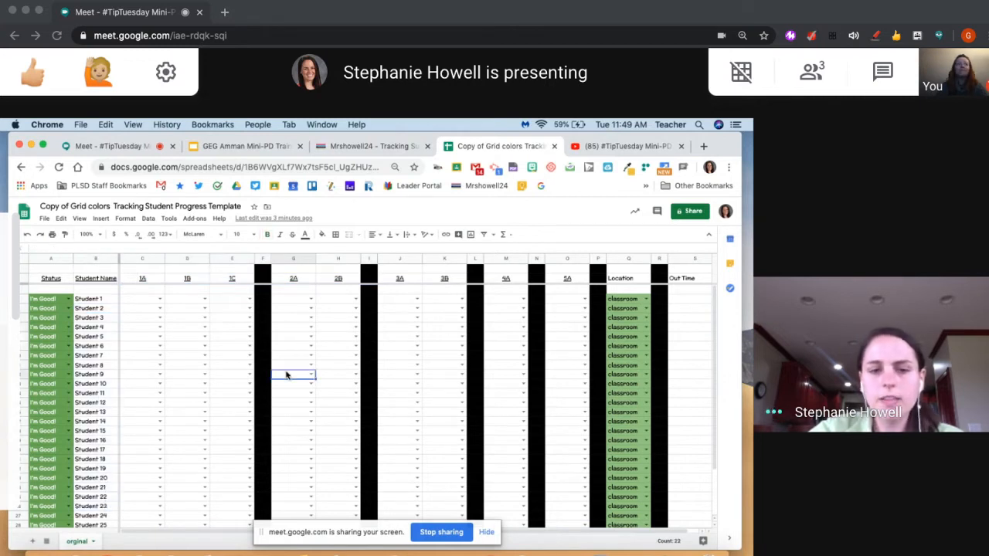
left_click(159, 302)
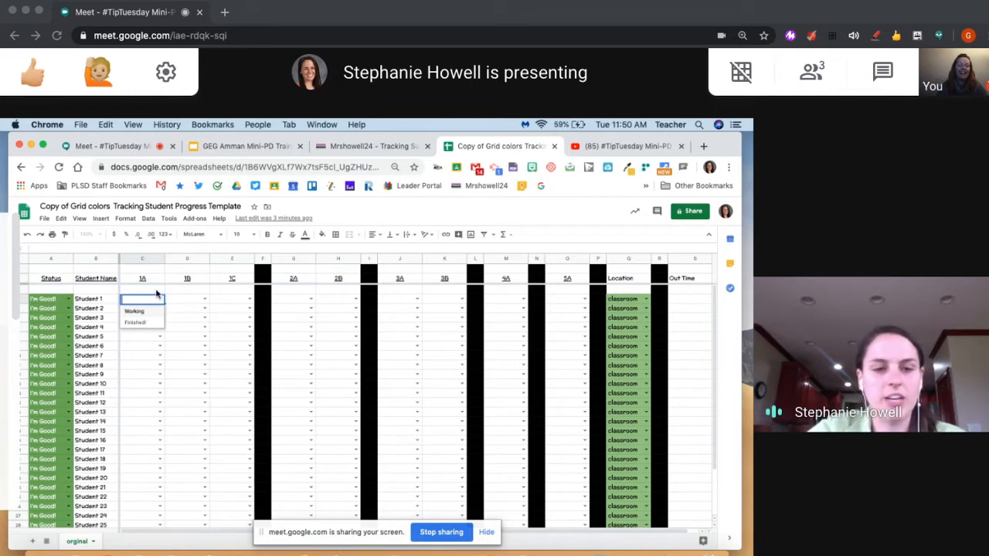
left_click(144, 279)
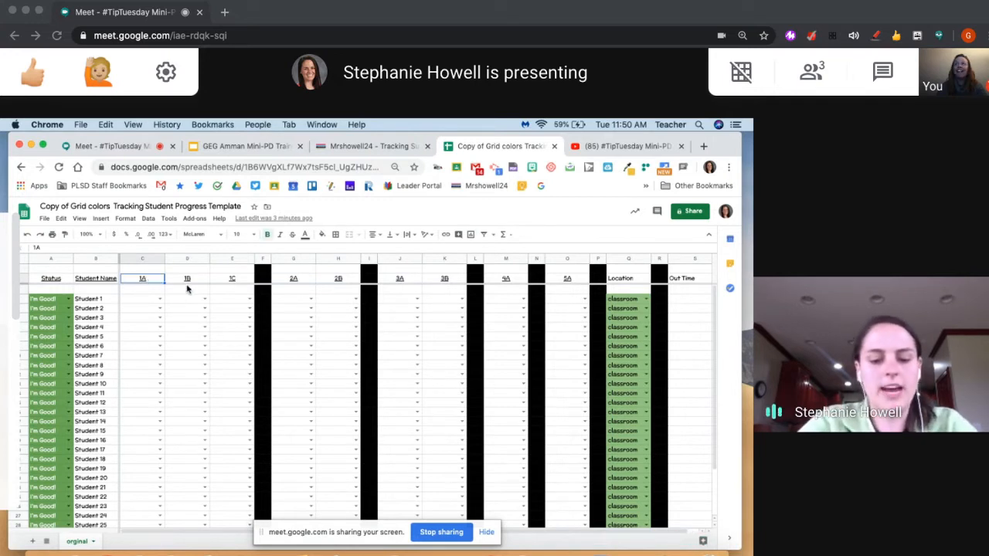
type("Read")
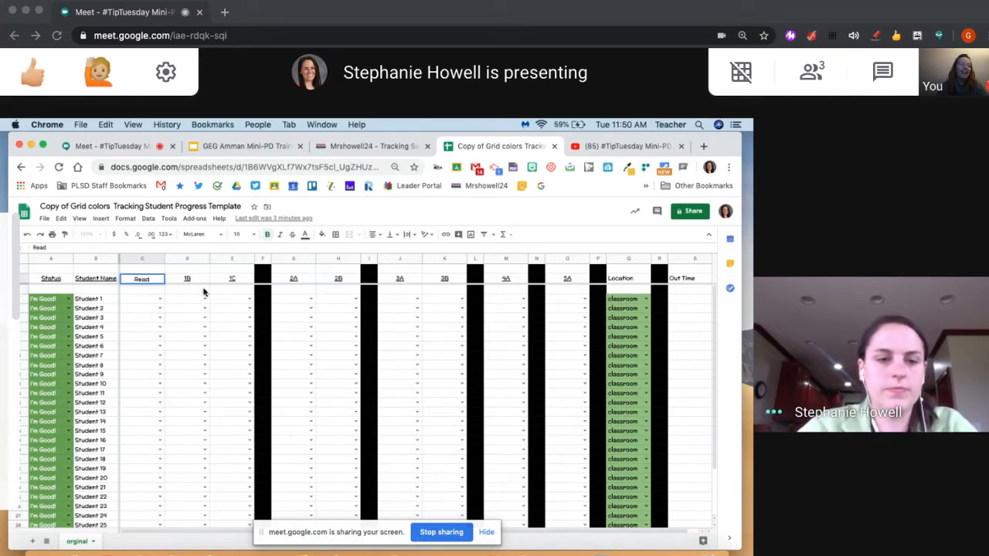
left_click(197, 280)
key("BackSpace")
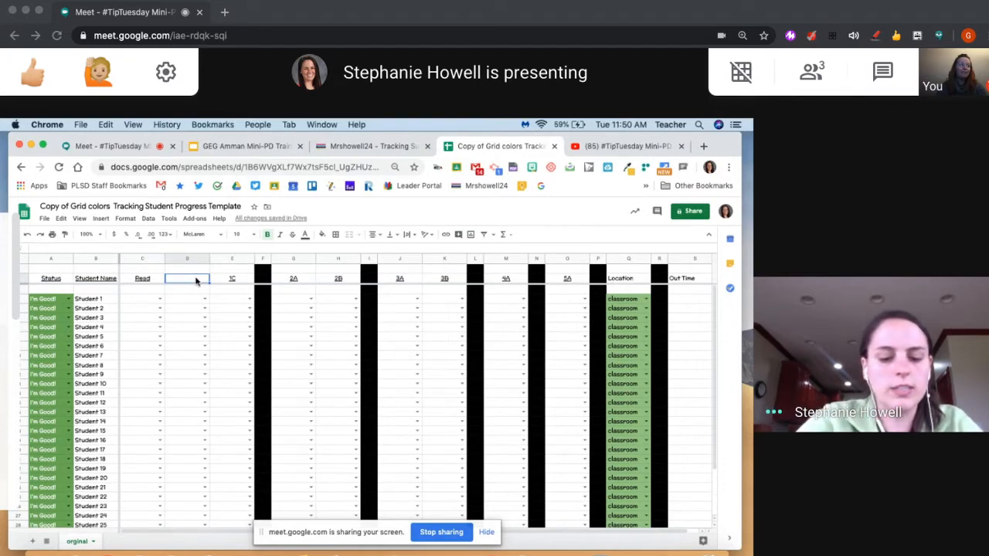
type("Meet")
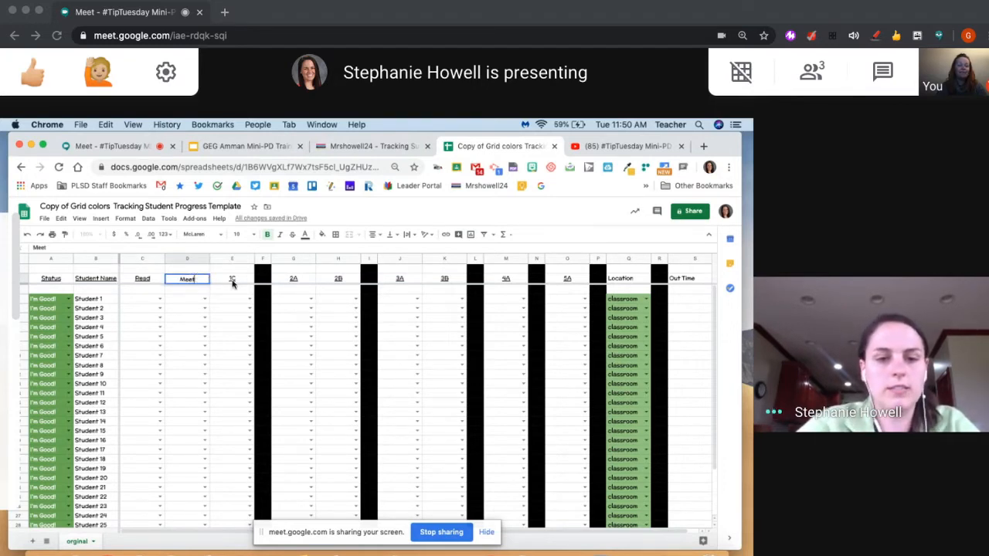
left_click(232, 281)
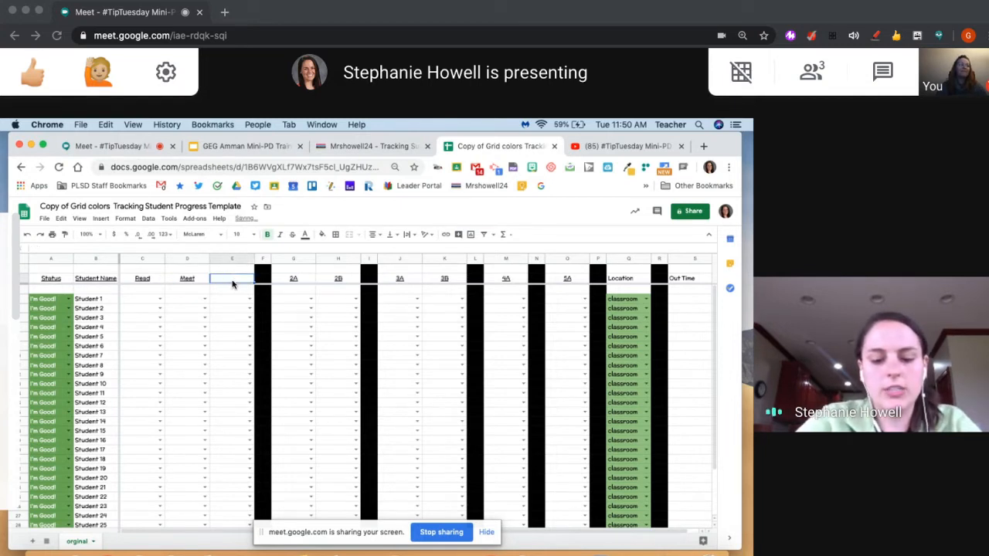
type("Fl")
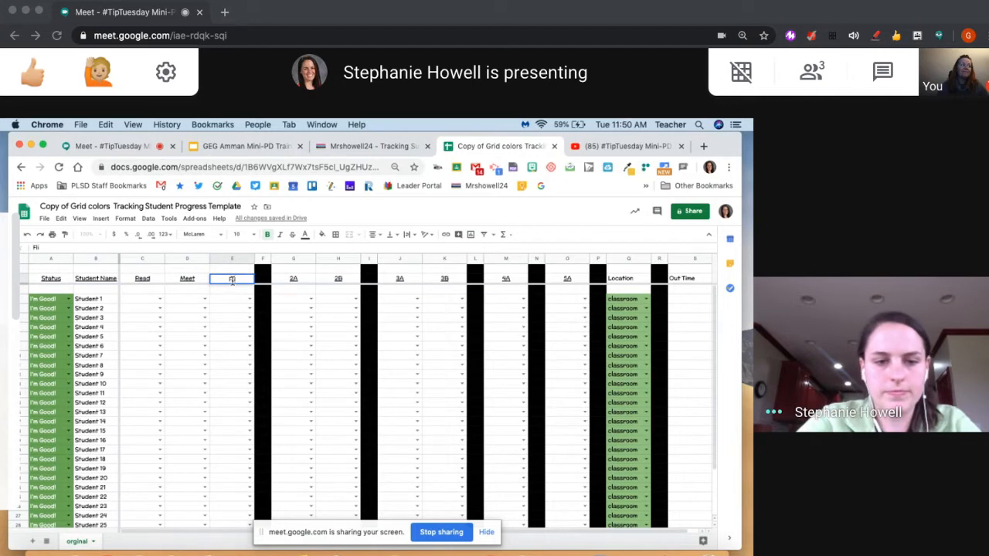
type("ipgrid")
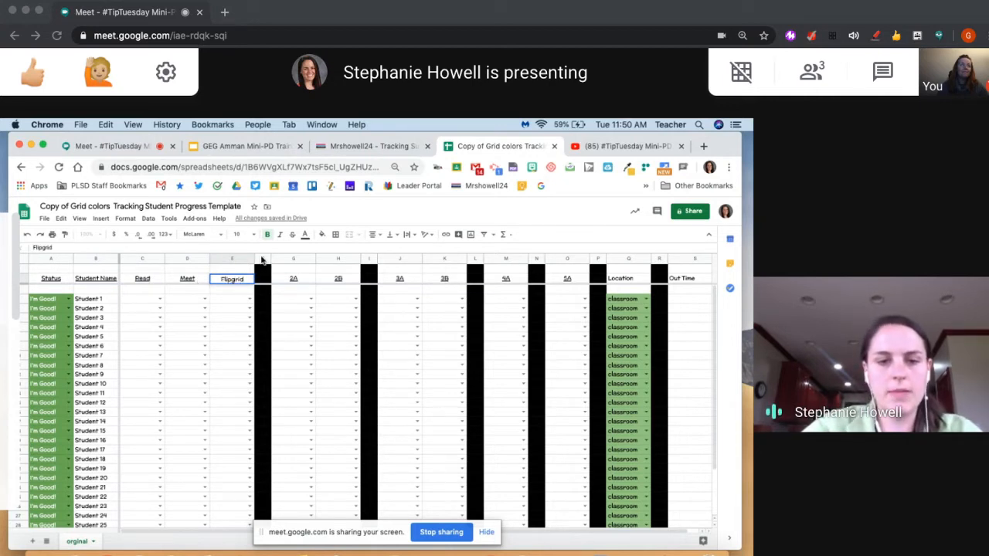
Move the black divider column before 2A to the other side of 2A, and rename the 2A header as Jamboard
left_click(262, 259)
left_click_drag(262, 259, 303, 258)
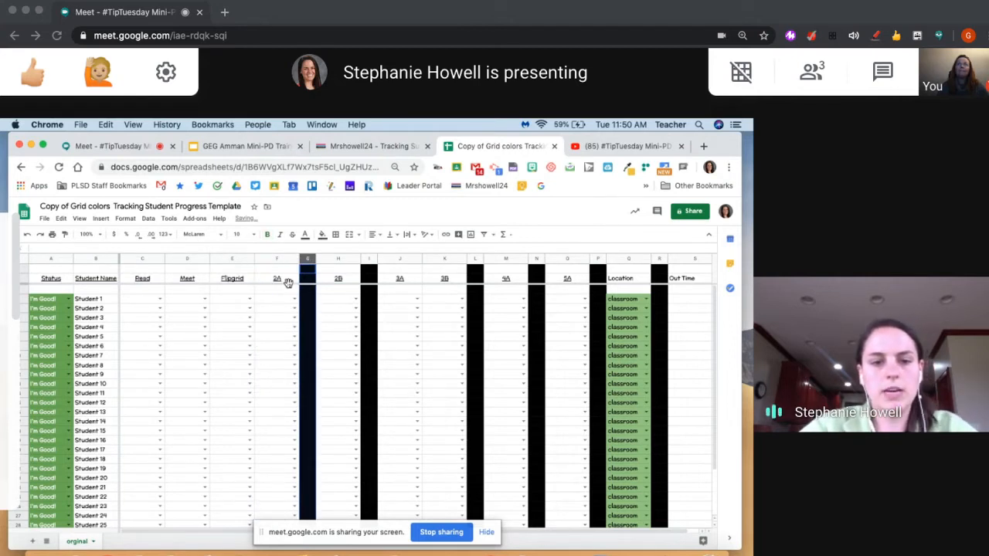
left_click(286, 281)
key("Delete")
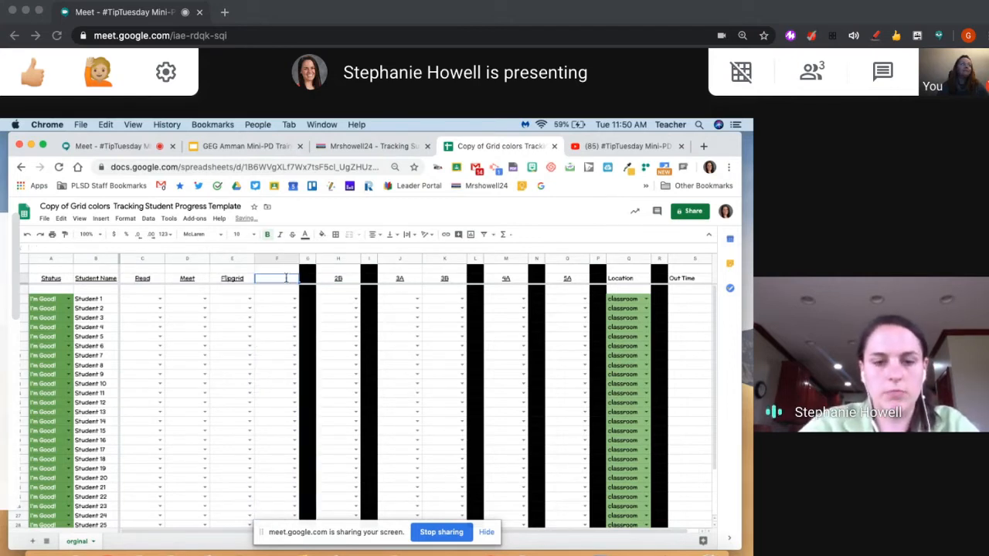
type("Jamobard")
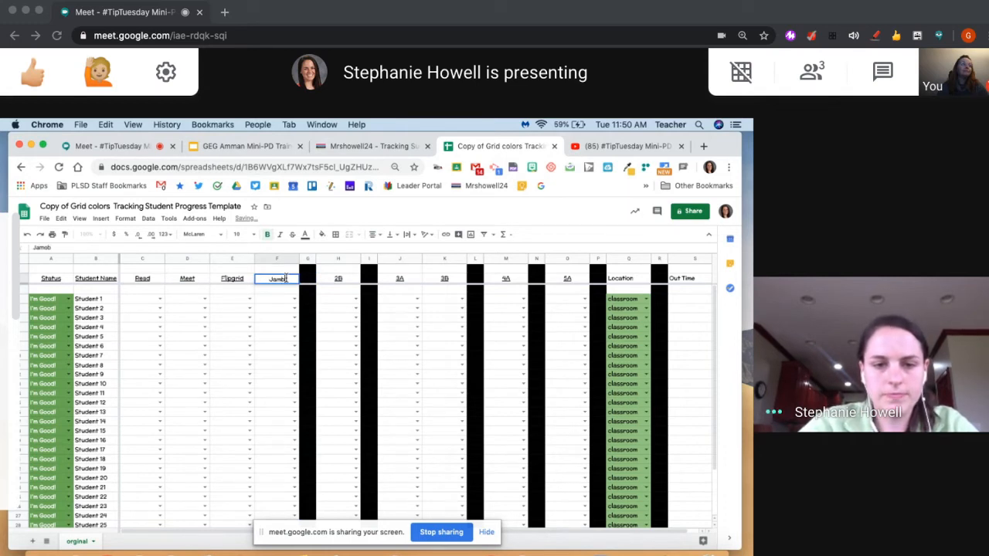
left_click(186, 309)
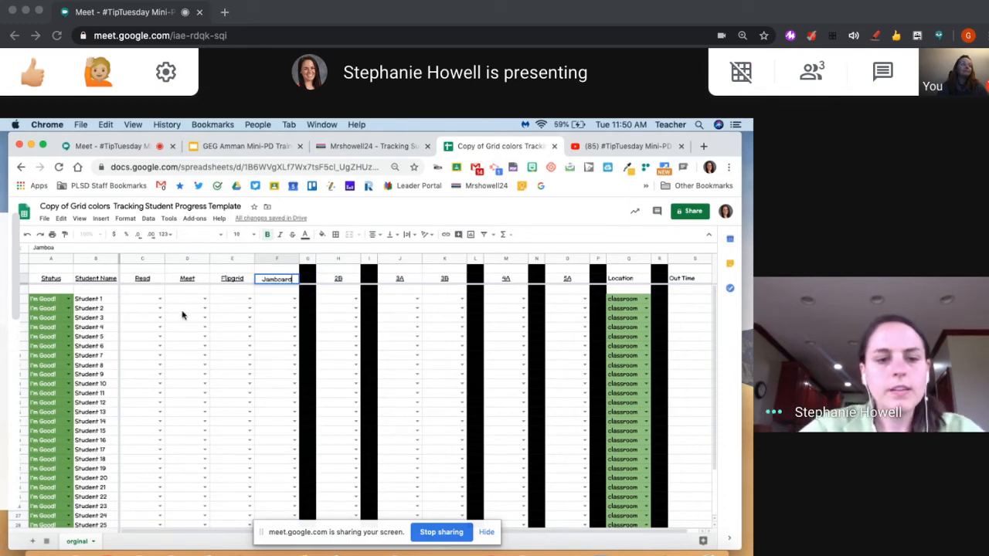
Replace the Student 1 placeholder in the Student Name column with the student's first name
left_click(101, 300)
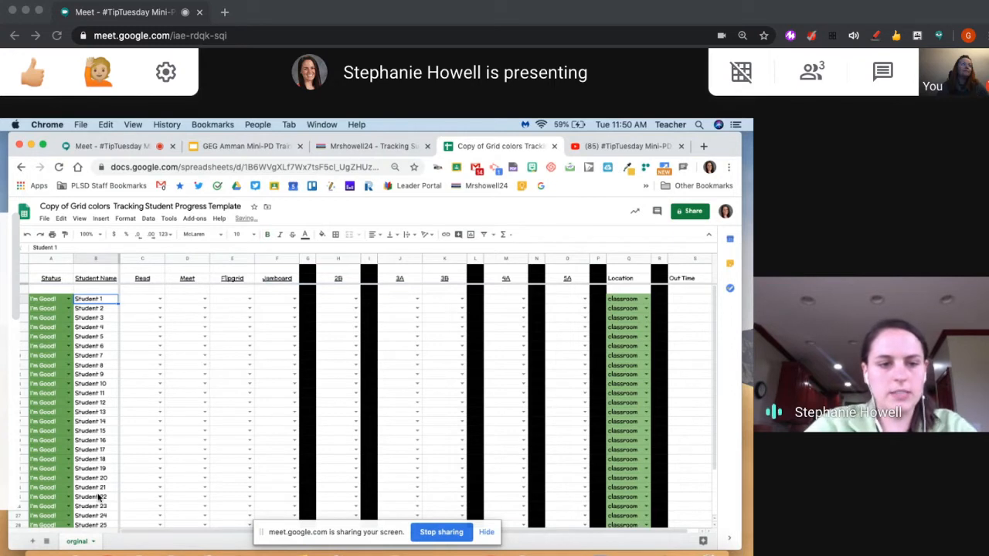
type("Stephanie")
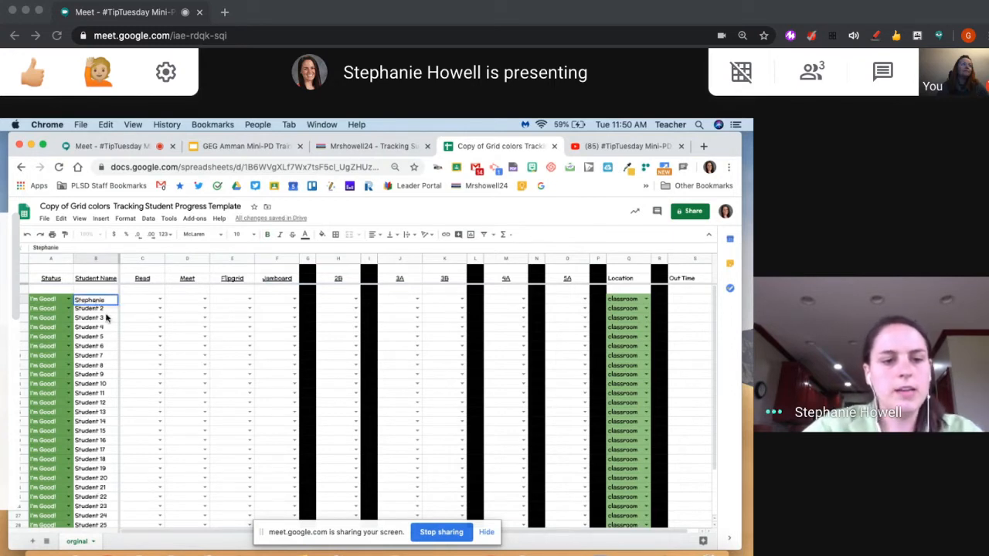
left_click(104, 310)
left_click(105, 301)
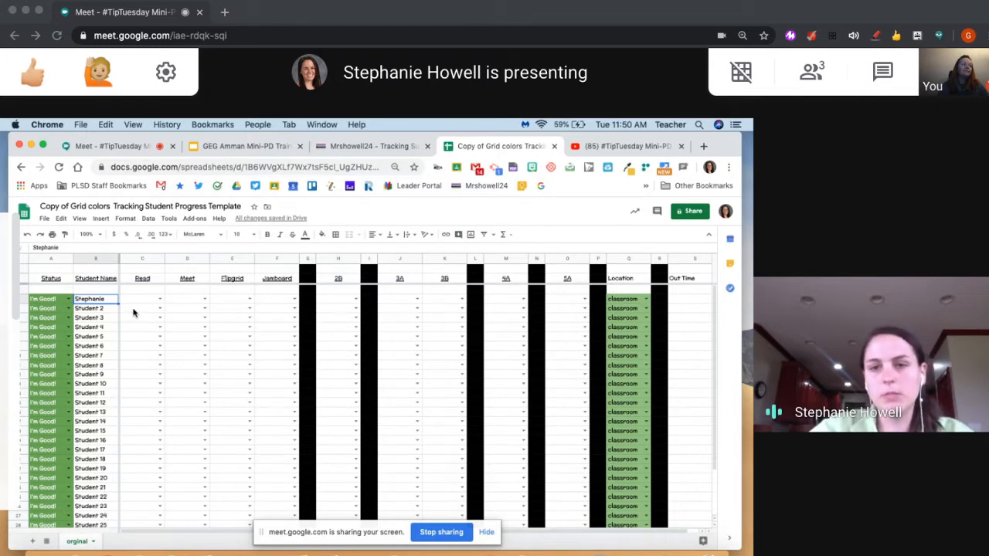
Mark the first student's Read task as Working and change it to Finished!
left_click(159, 301)
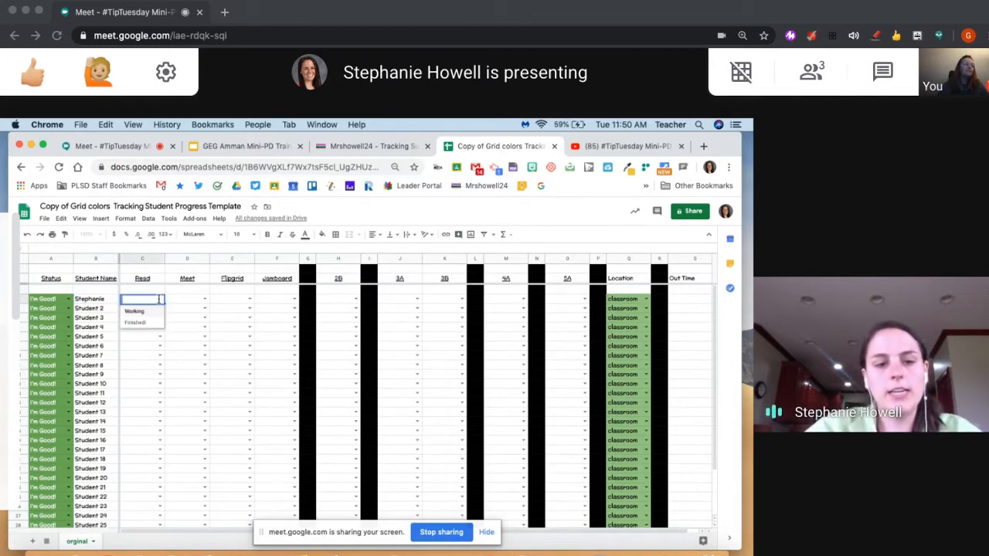
left_click(156, 312)
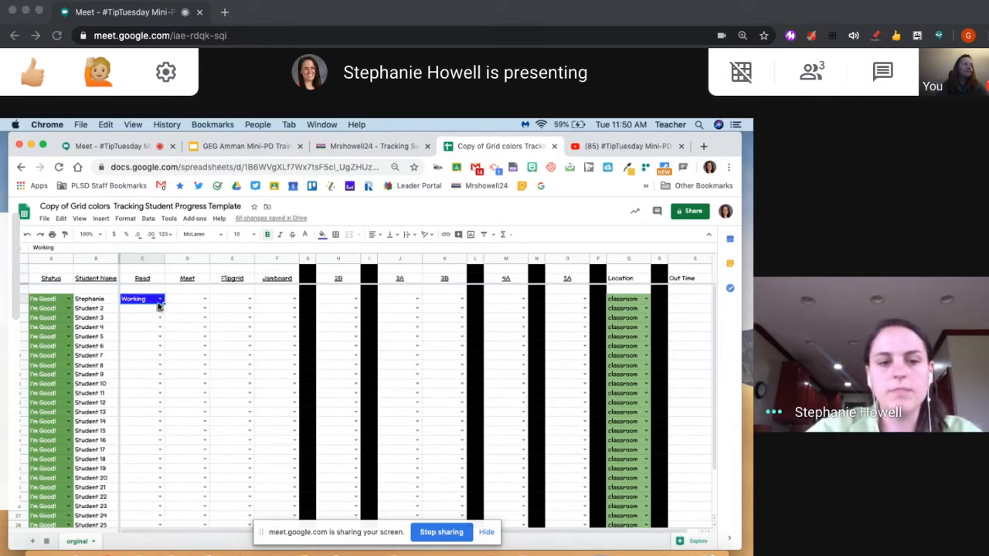
left_click(159, 299)
left_click(155, 319)
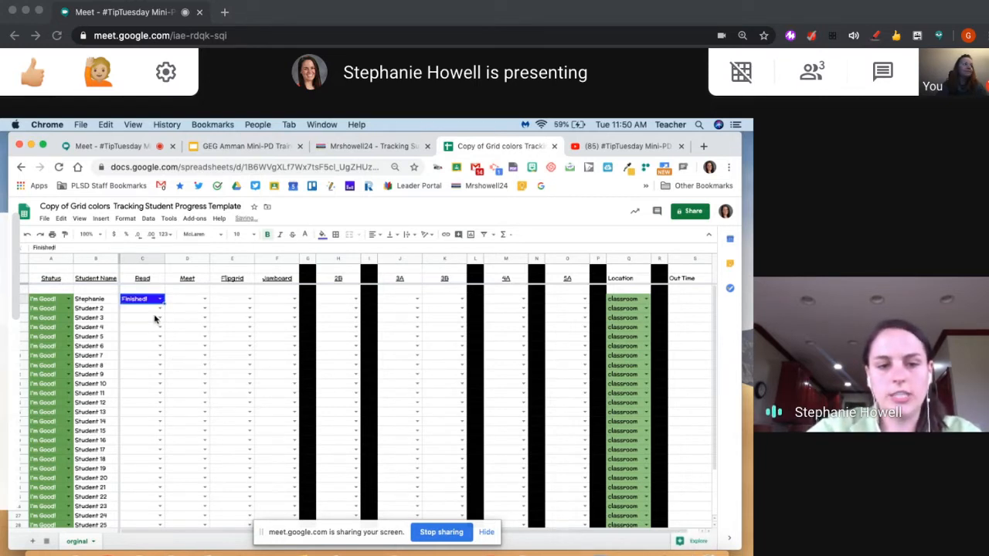
Mark the first student's Meet task as Working and change it to Finished!
left_click(204, 299)
left_click(203, 310)
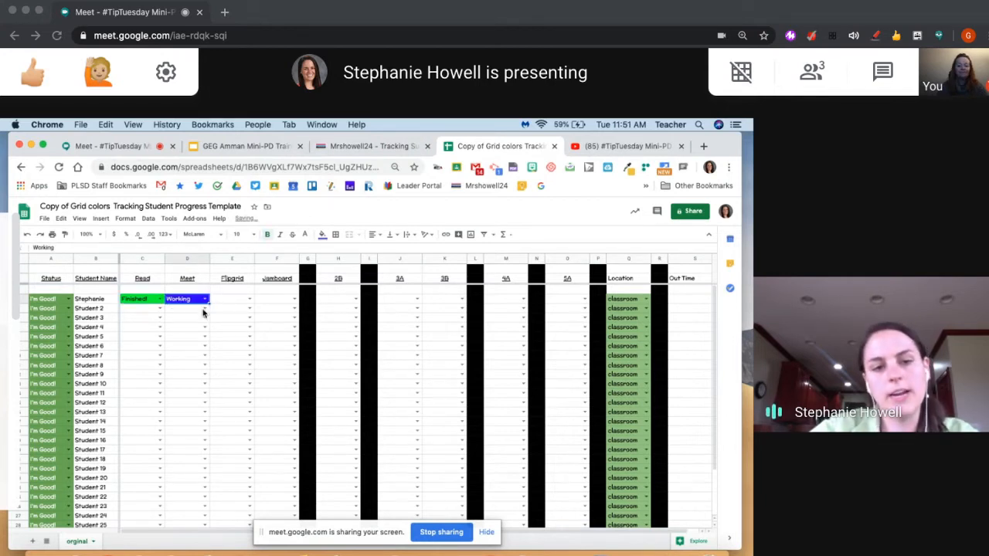
left_click(206, 300)
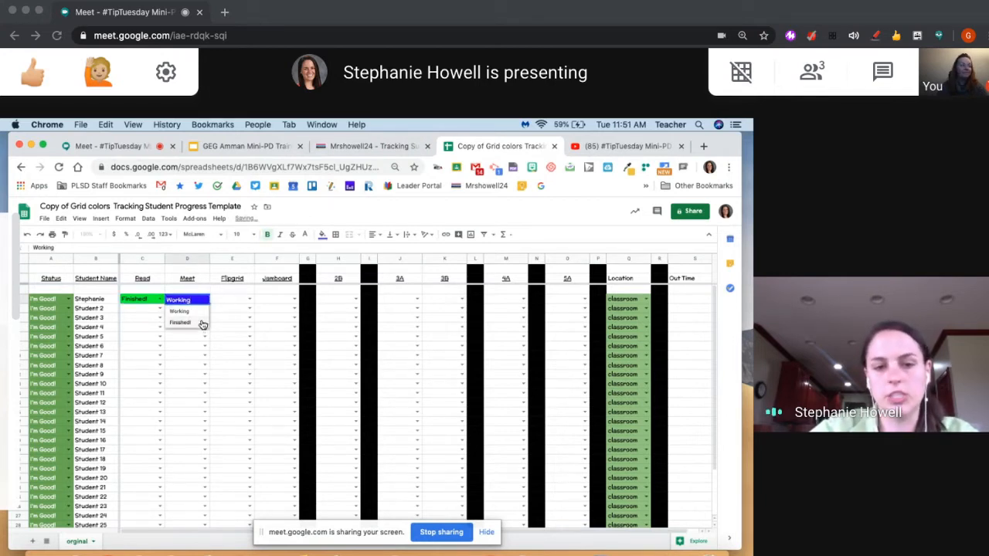
left_click(202, 323)
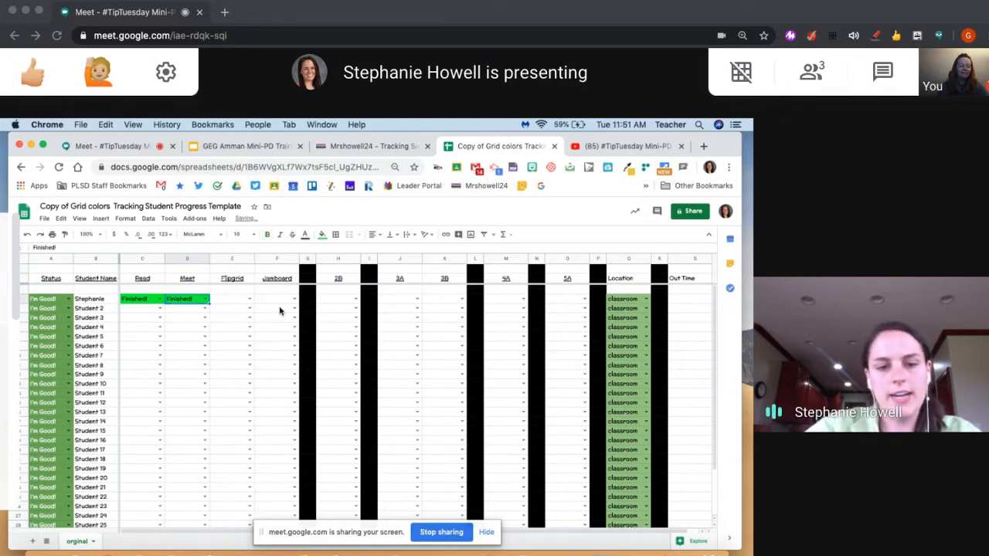
Set the first student's Location to hallway
left_click(639, 299)
scroll(638, 300, "right", 2)
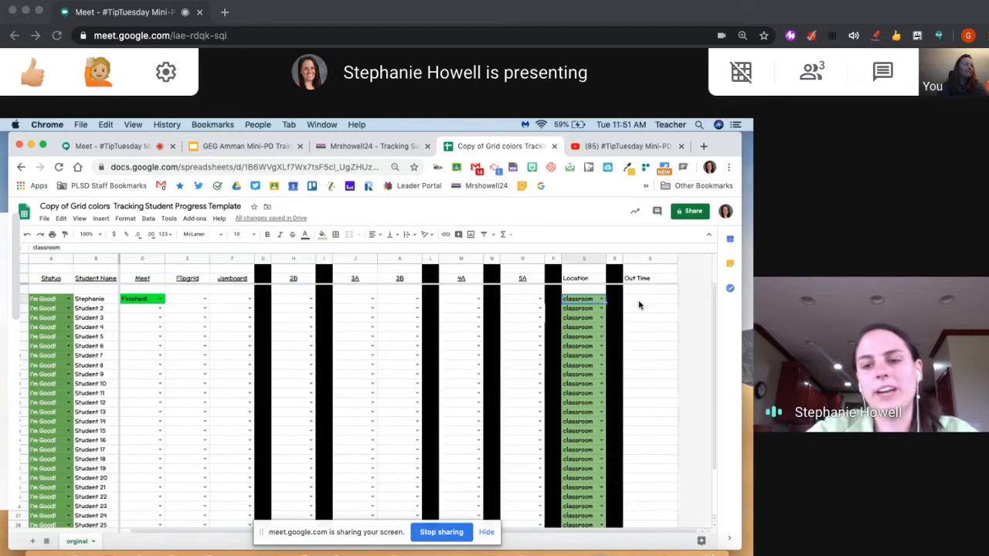
left_click(585, 259)
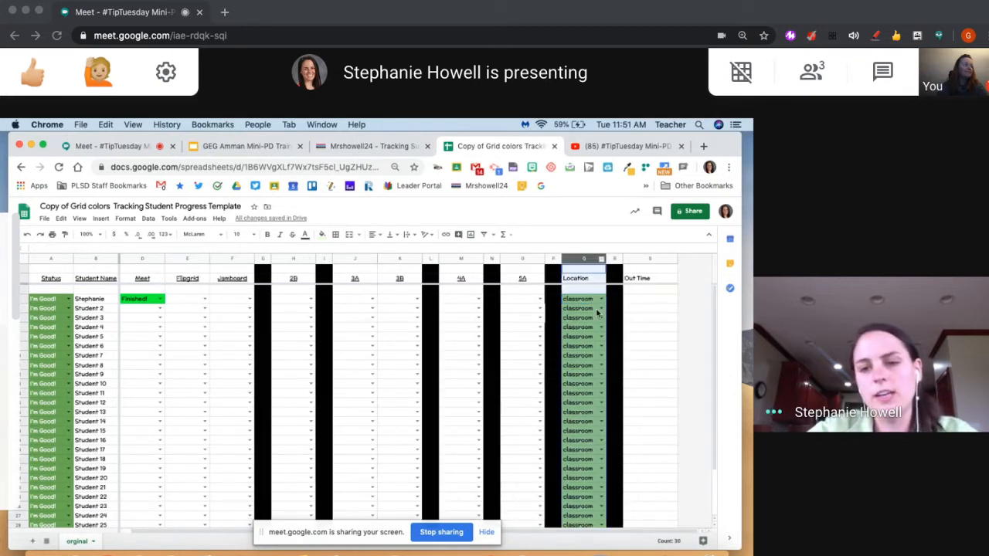
left_click(597, 303)
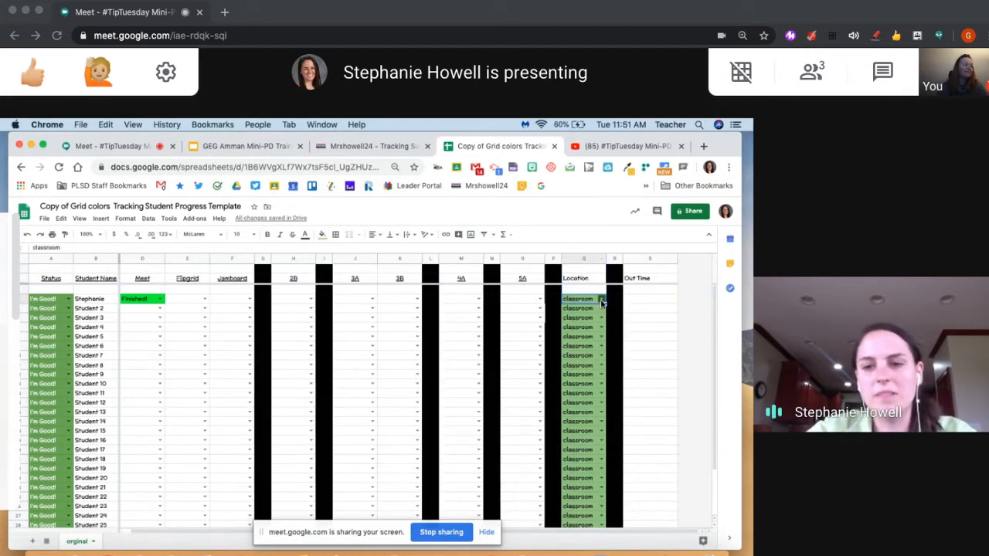
left_click(602, 300)
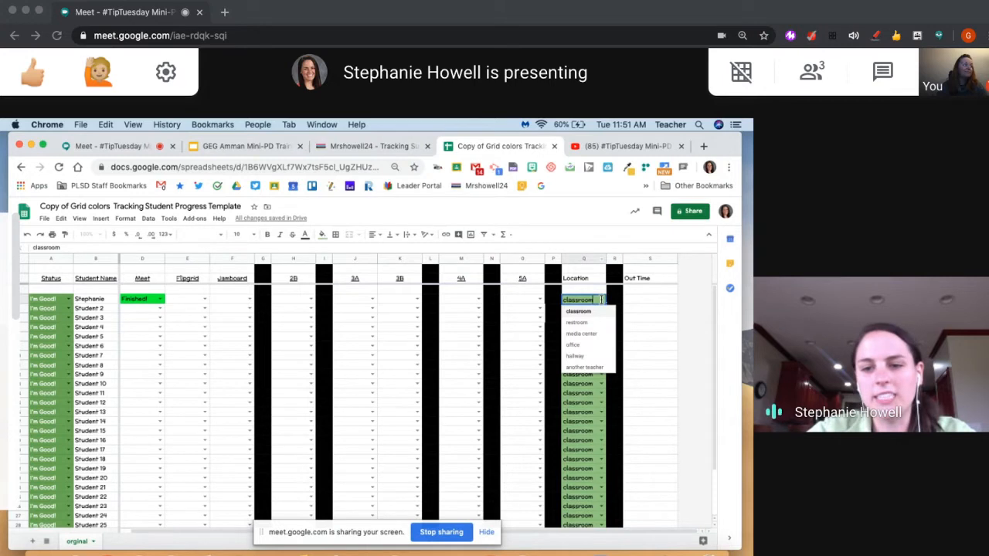
left_click(587, 357)
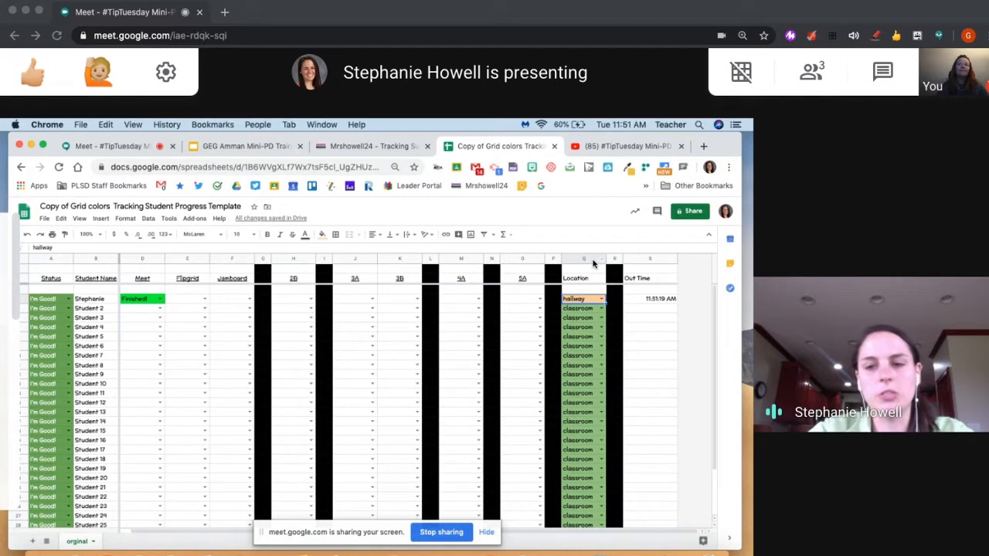
Change the first student's Location to restroom
left_click(602, 300)
left_click(597, 283)
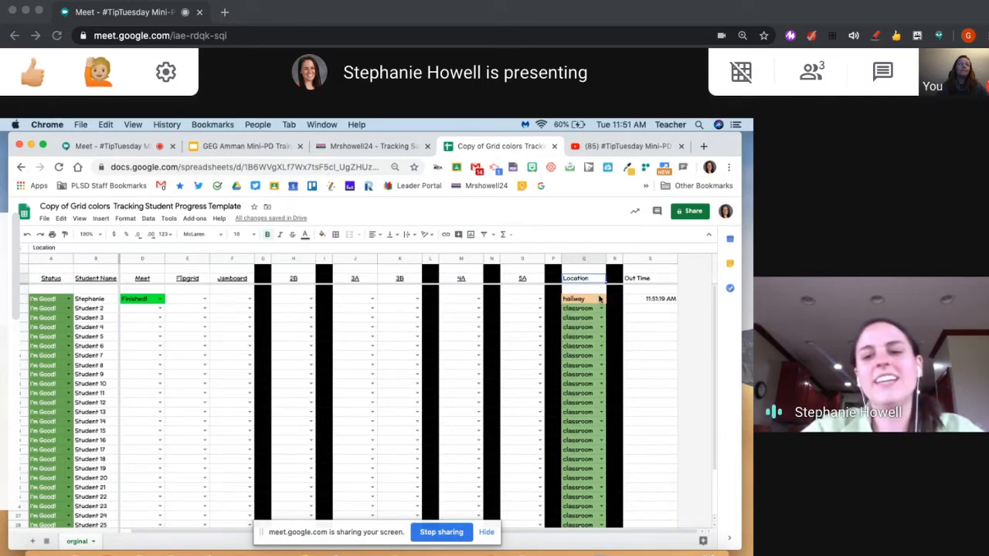
left_click(601, 301)
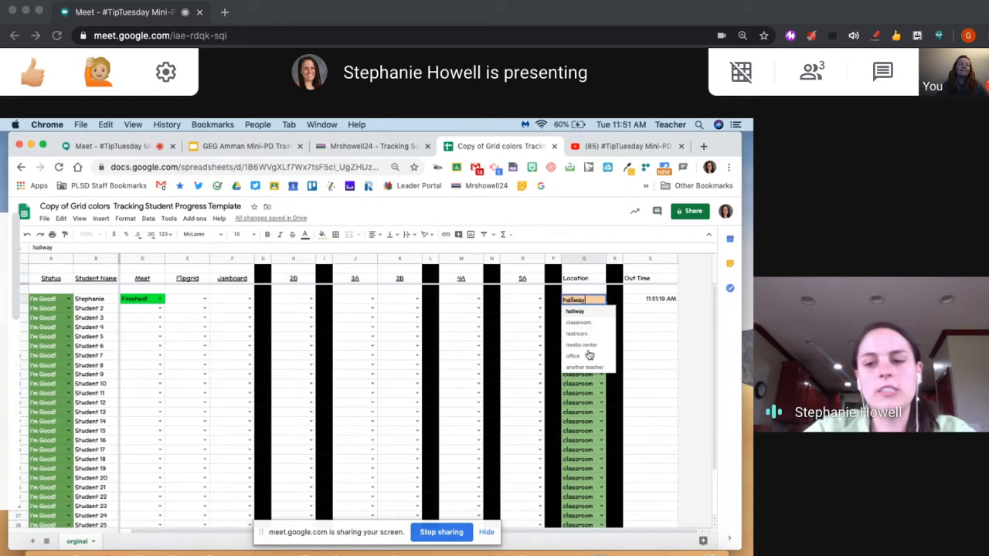
left_click(587, 334)
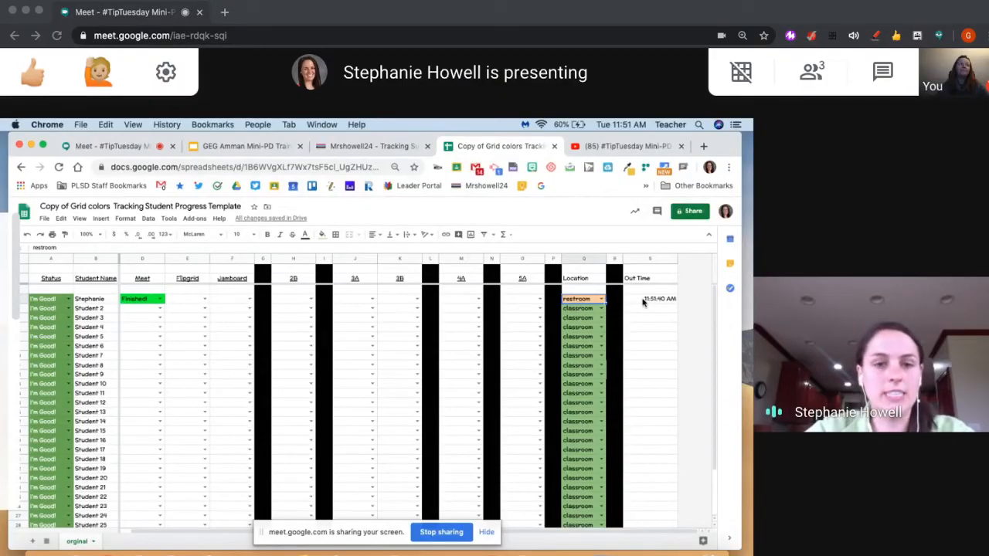
Return the first student's Location to classroom and select the whole Location column
left_click(602, 299)
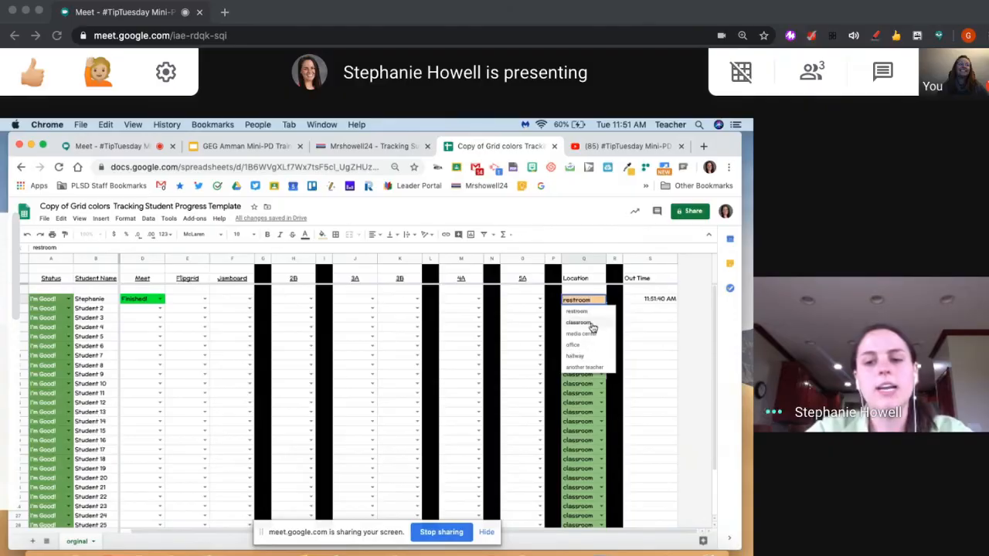
left_click(592, 324)
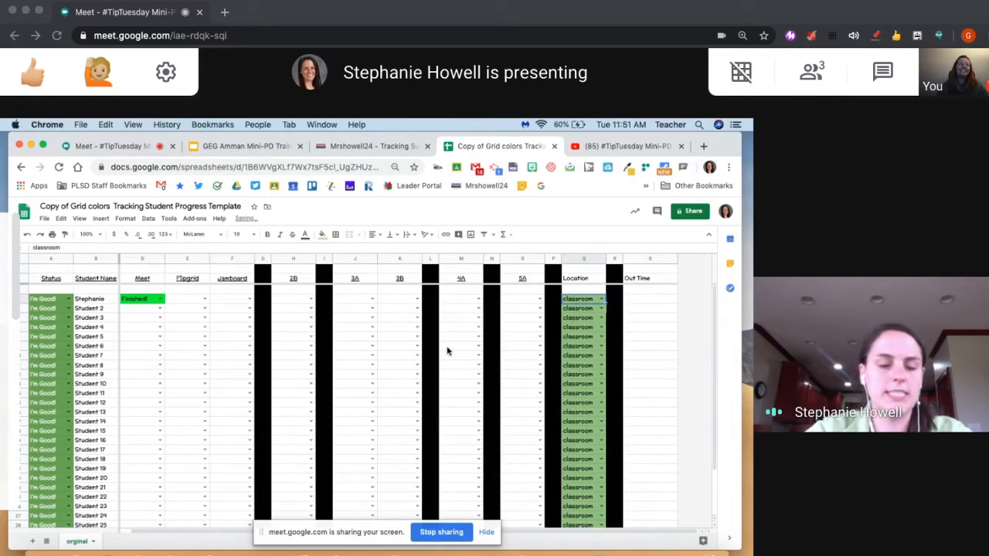
left_click(585, 258)
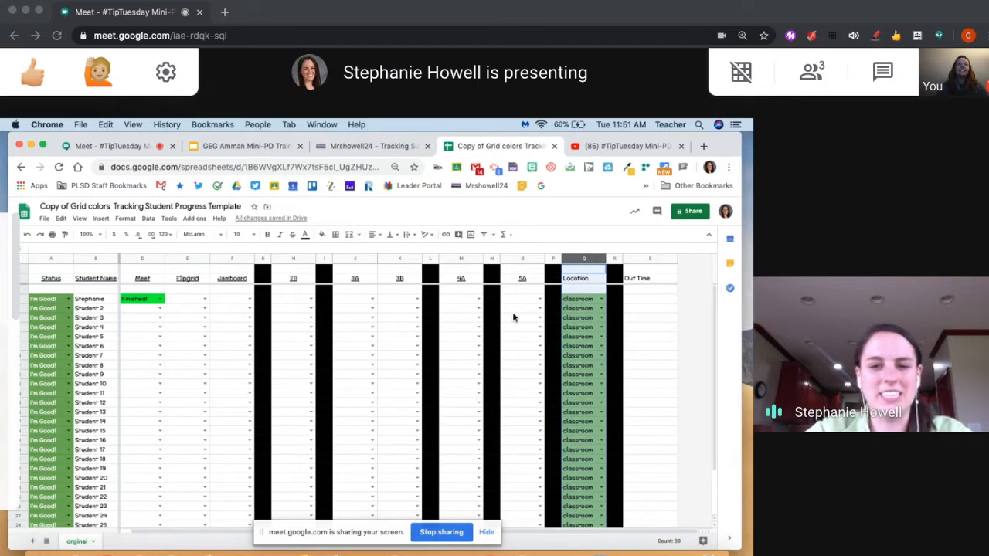
Set the first student's Status to Need Help!
scroll(513, 317, "left", 1)
scroll(513, 317, "right", 1)
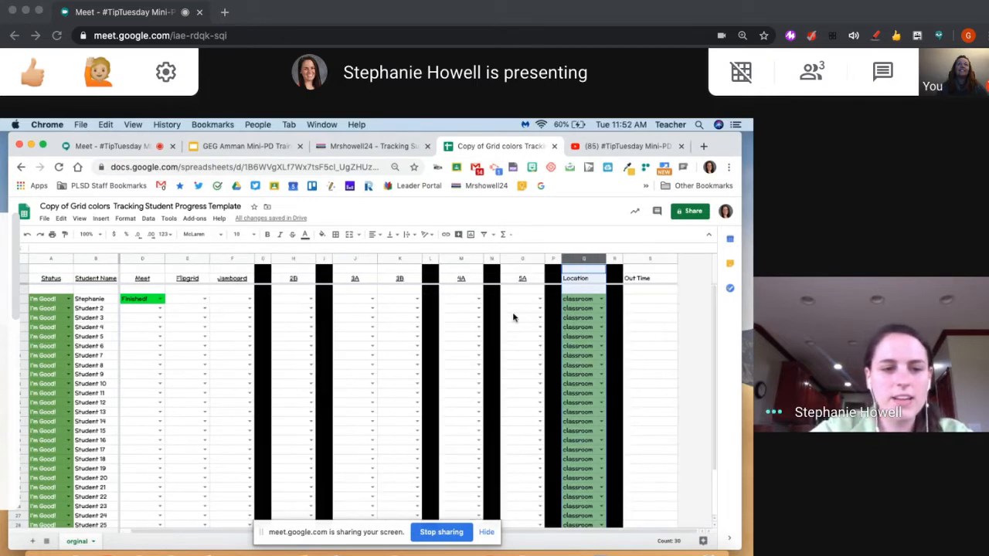
left_click(68, 299)
left_click(62, 321)
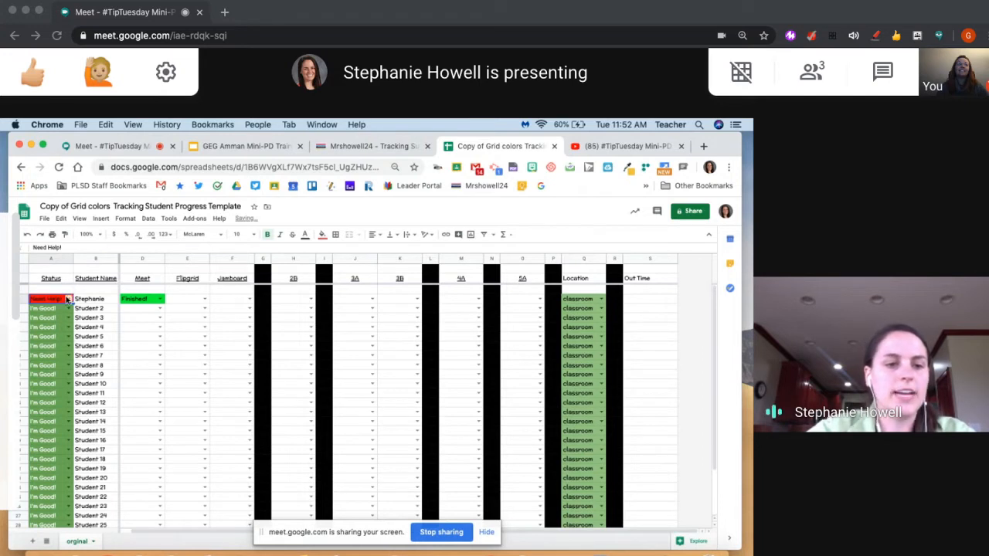
Change the first student's Status to Check Me! and return it to I'm Good!
left_click(68, 299)
left_click(60, 334)
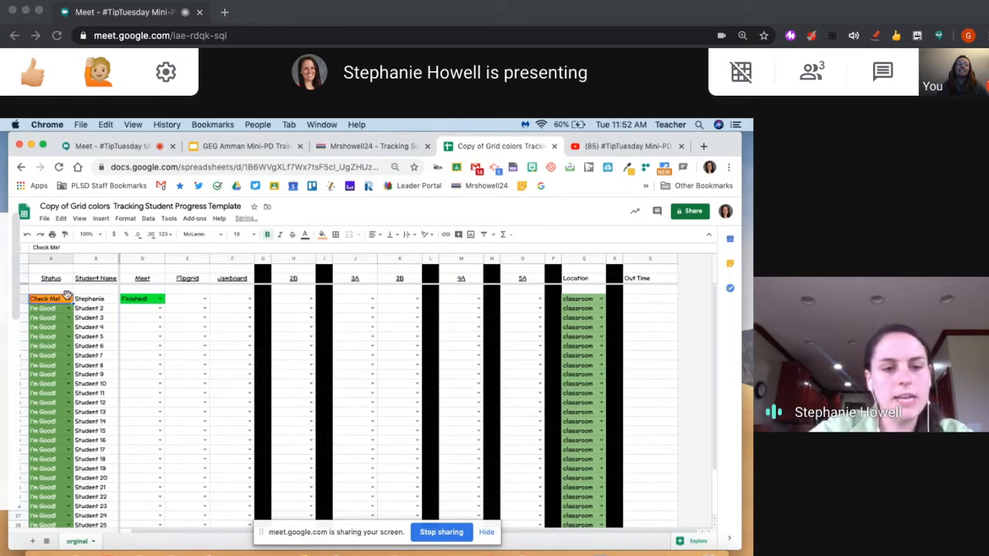
left_click(68, 299)
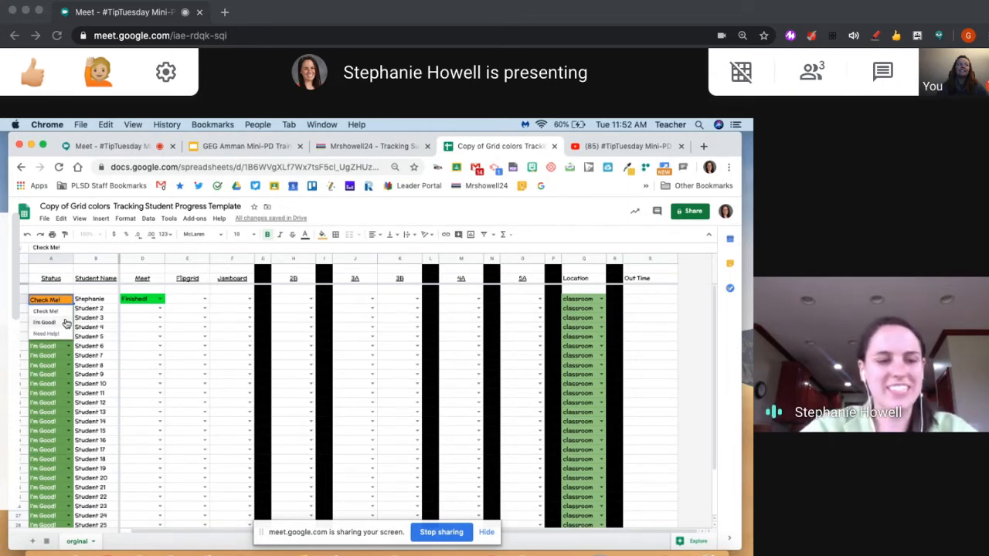
left_click(50, 323)
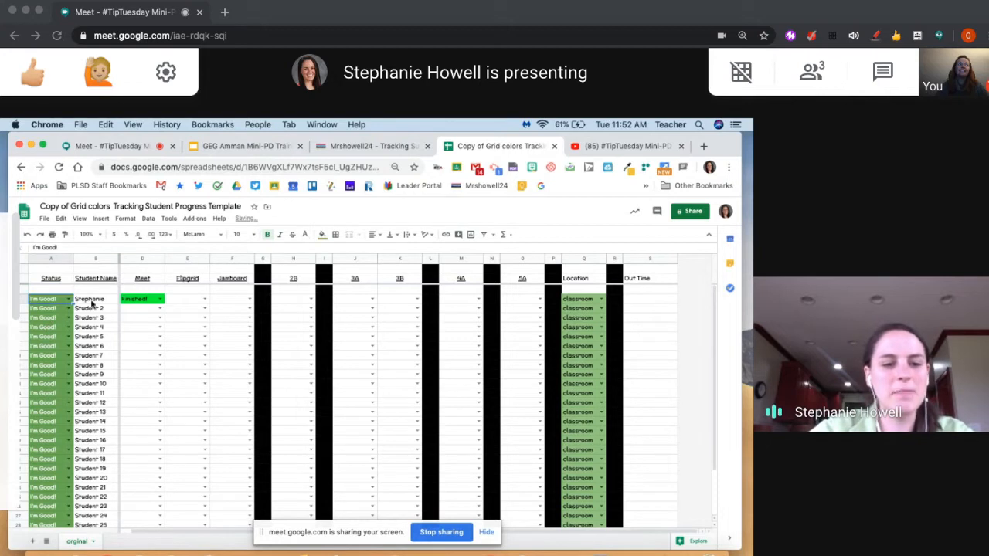
Mark Student 2's Flipgrid and Jamboard tasks as Finished!
left_click(206, 309)
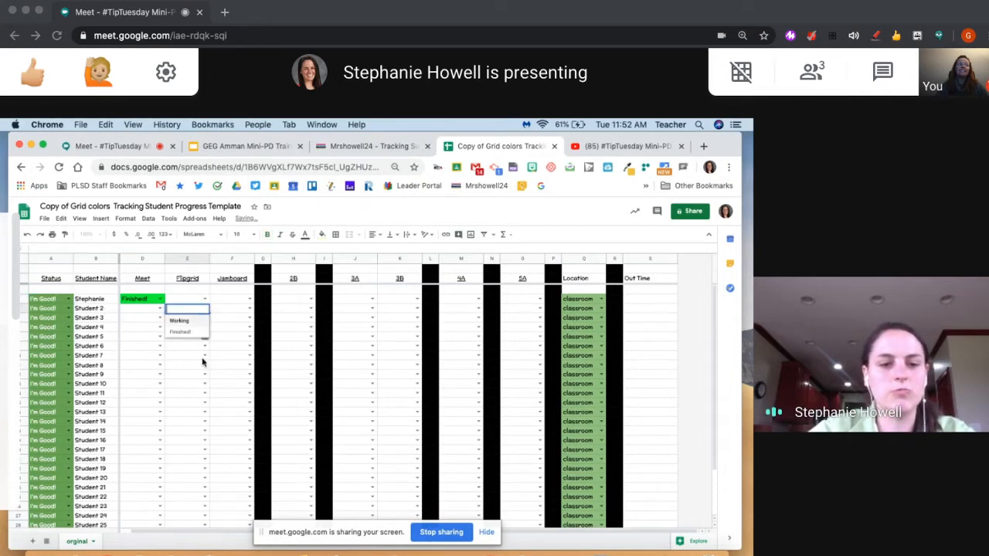
left_click(187, 338)
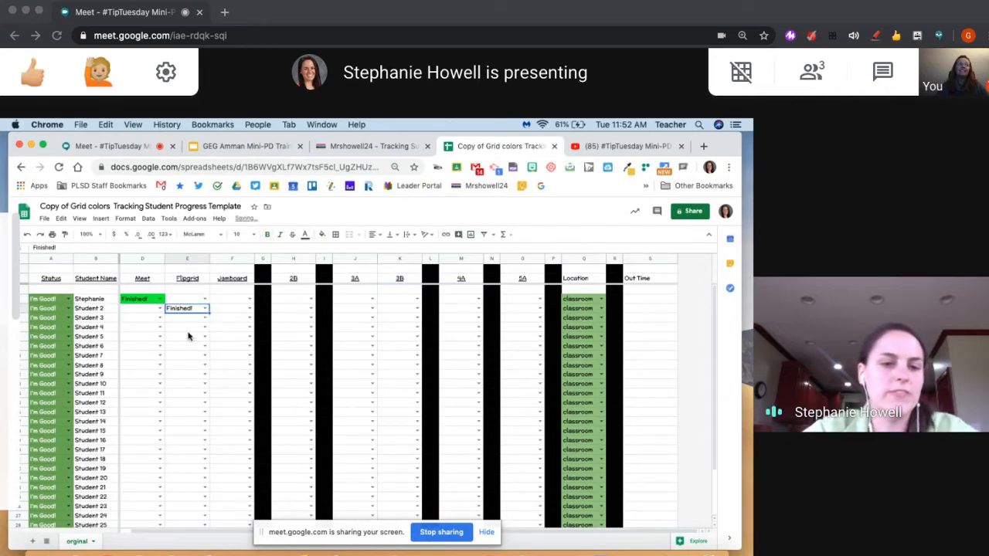
left_click(251, 310)
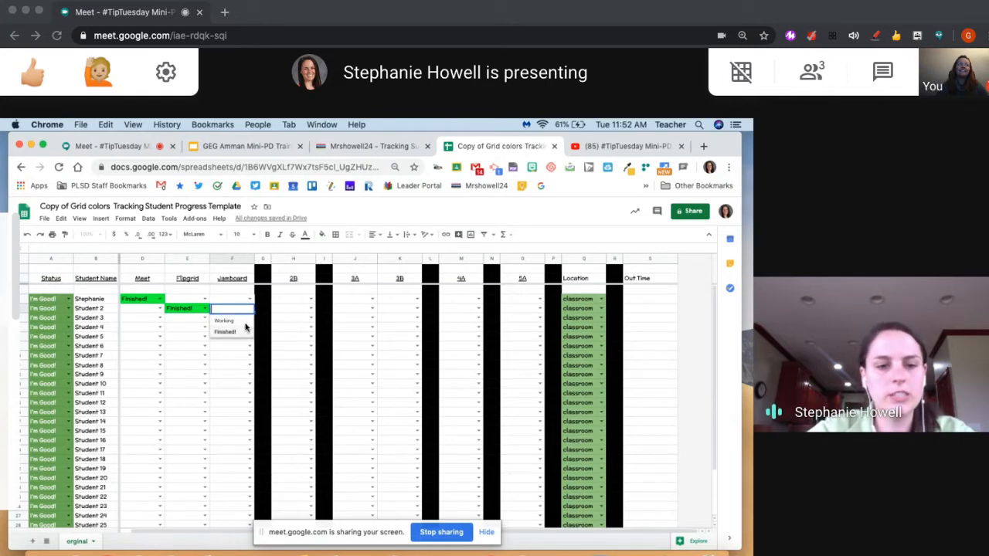
left_click(243, 332)
Protect the first student's entire row as a range, using the student's first name as the description
left_click(24, 299)
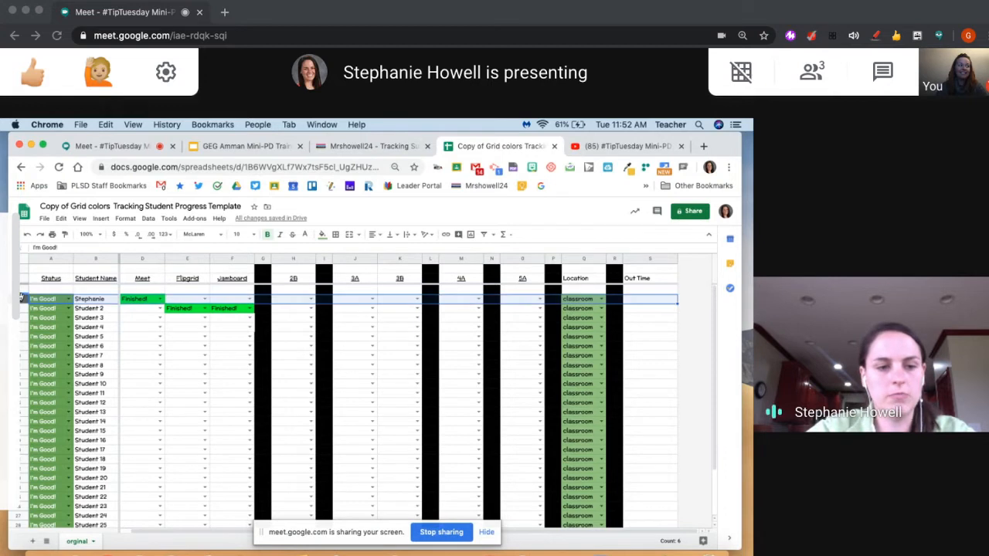
right_click(23, 299)
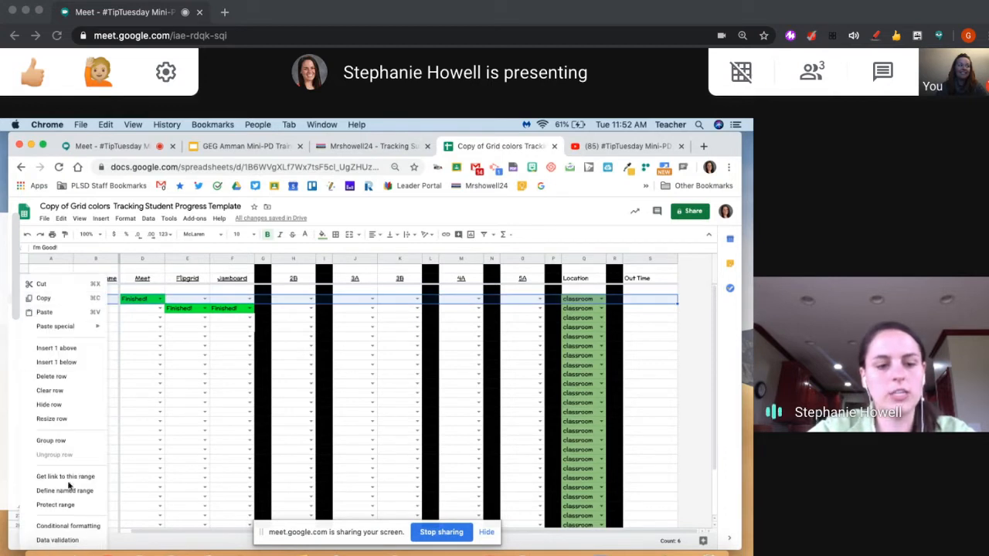
left_click(68, 507)
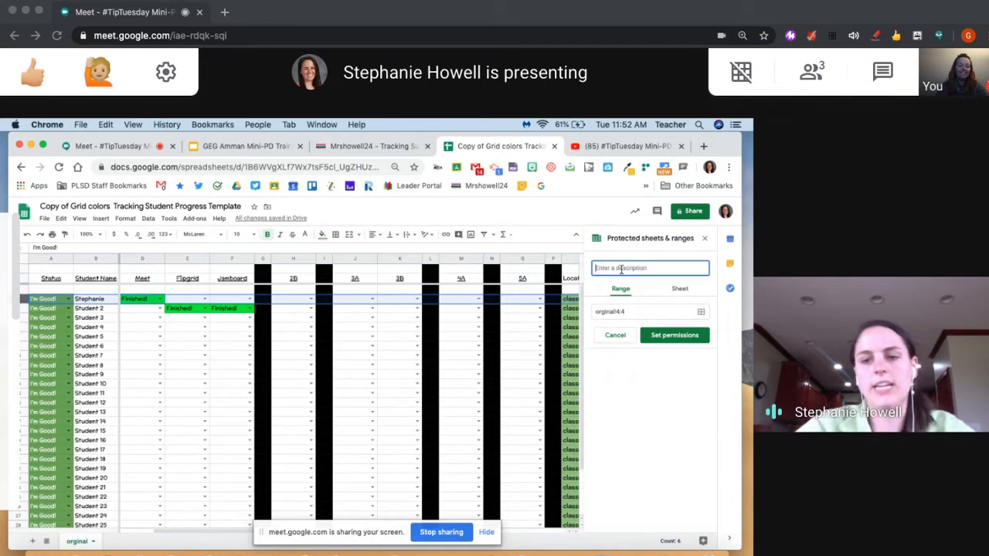
type("Stephanie")
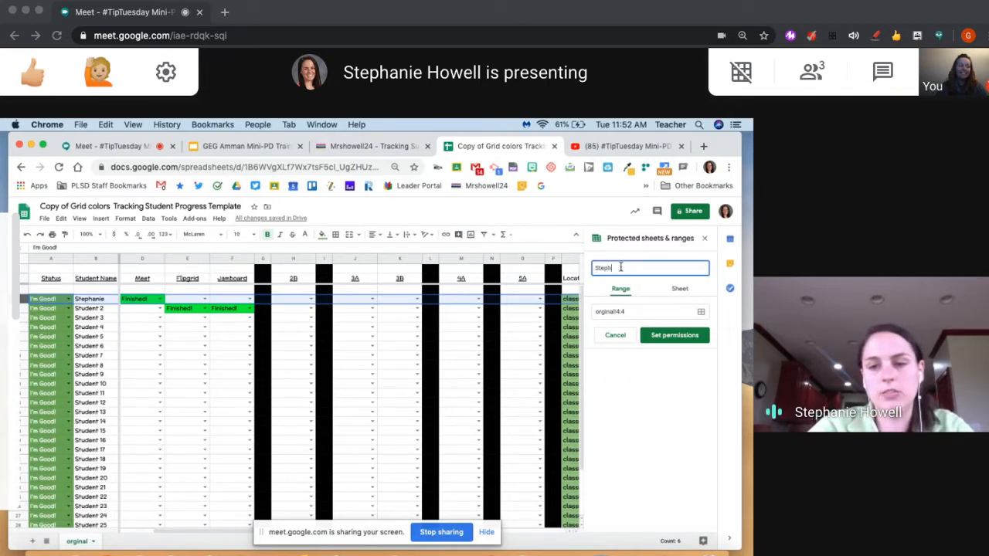
left_click(682, 337)
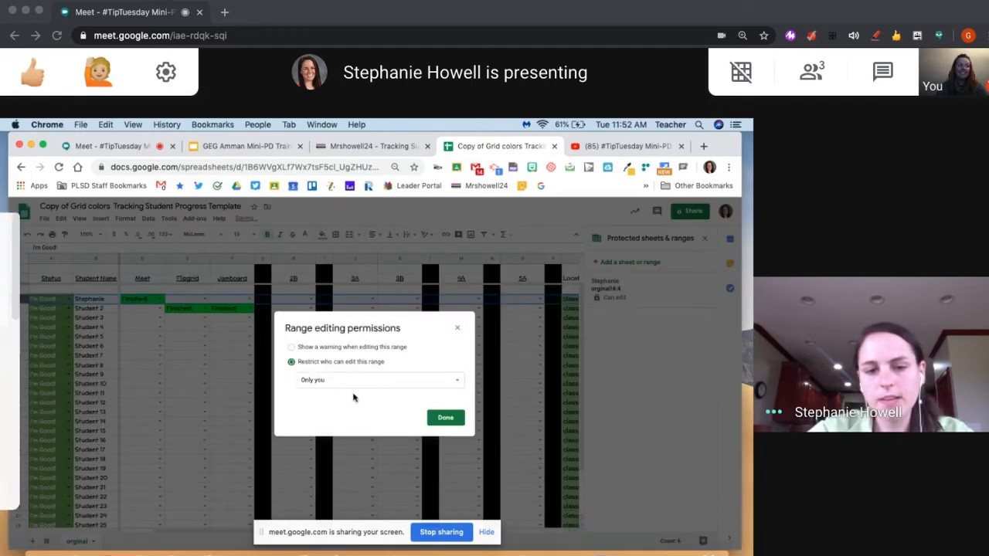
Restrict editing of the protected row to a custom list and add the student's e-mail address as an editor
left_click(349, 382)
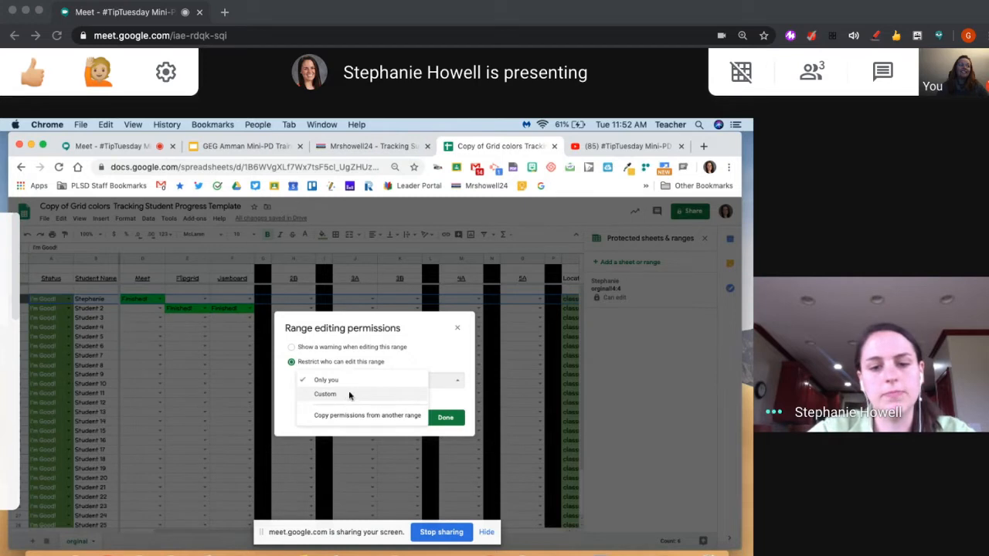
left_click(350, 395)
left_click(353, 421)
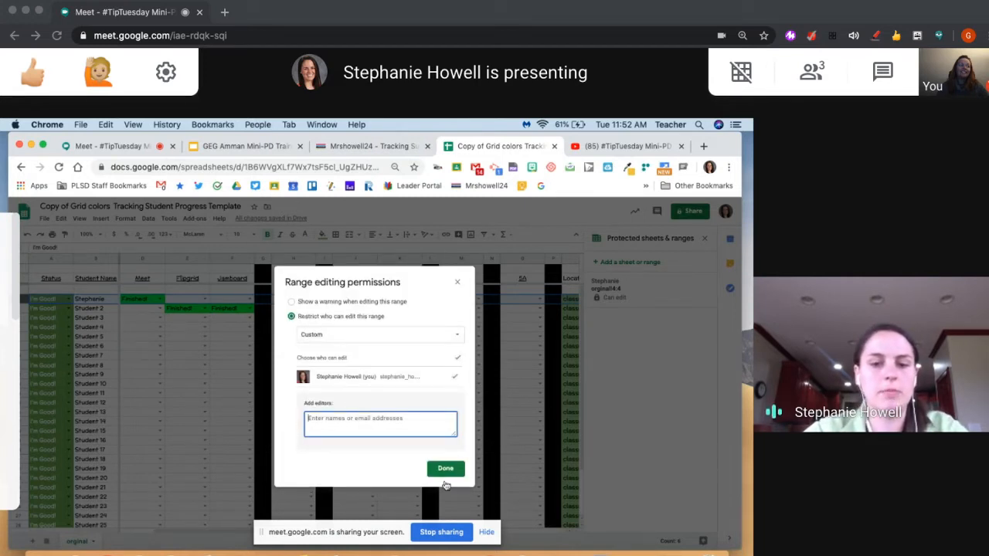
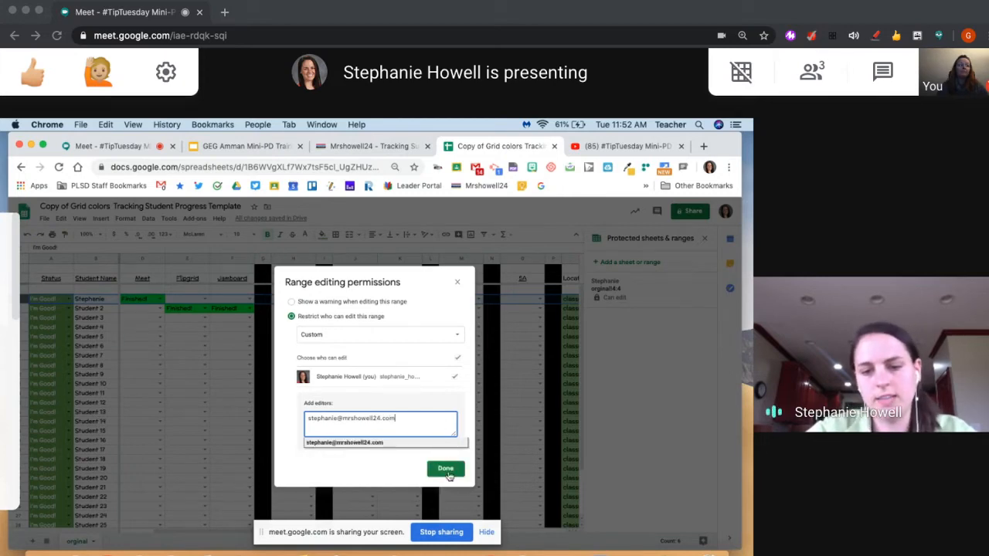
left_click(447, 470)
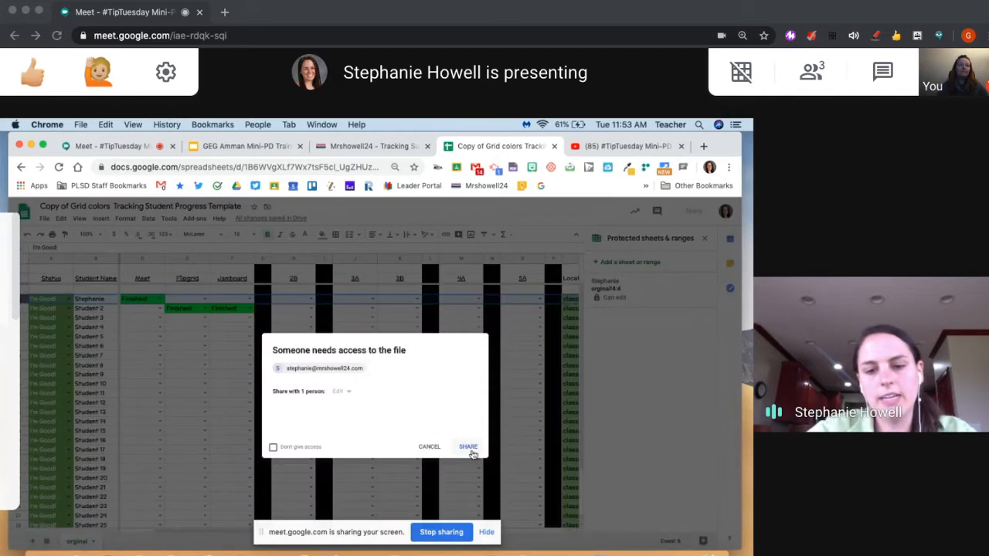
Share the file with the added student, granting edit access
left_click(470, 450)
left_click(470, 387)
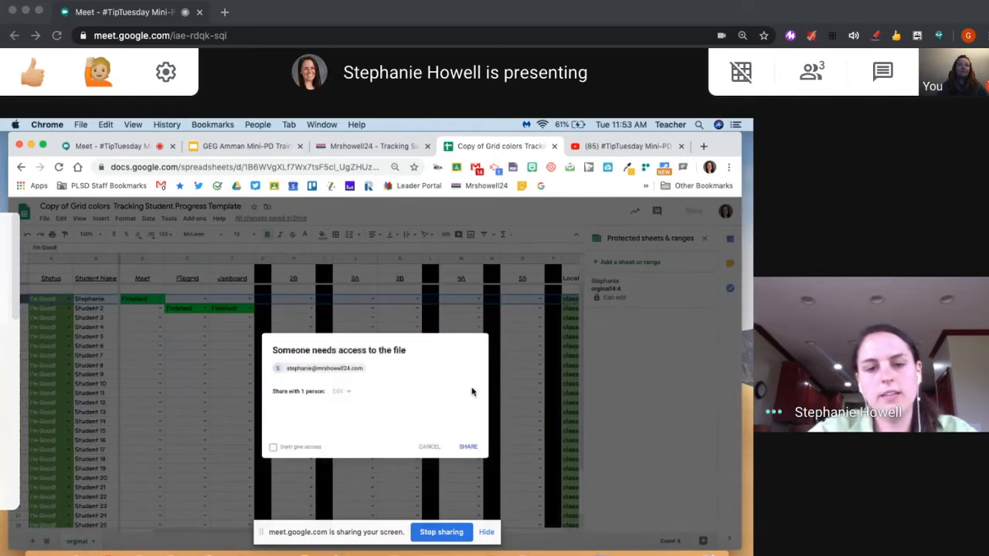
left_click(468, 447)
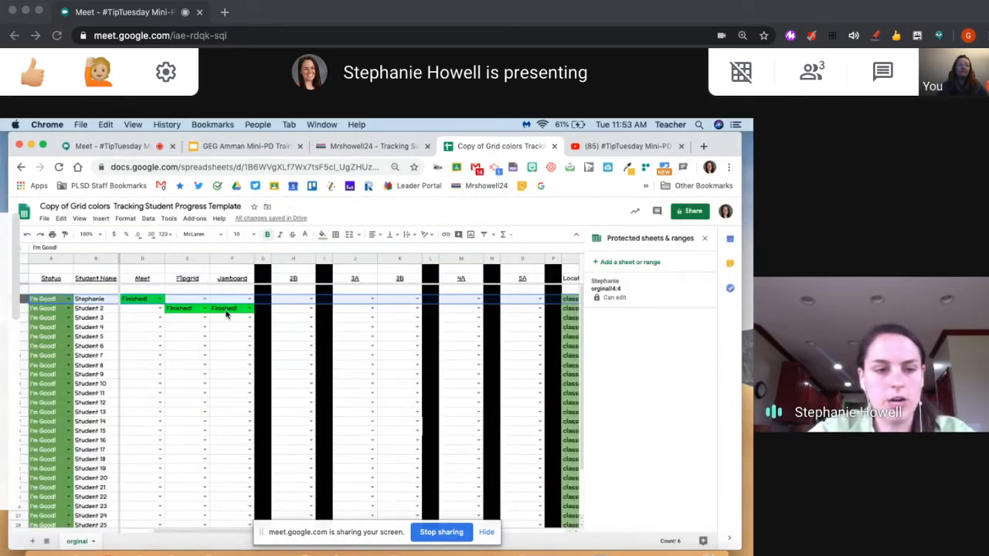
left_click(24, 308)
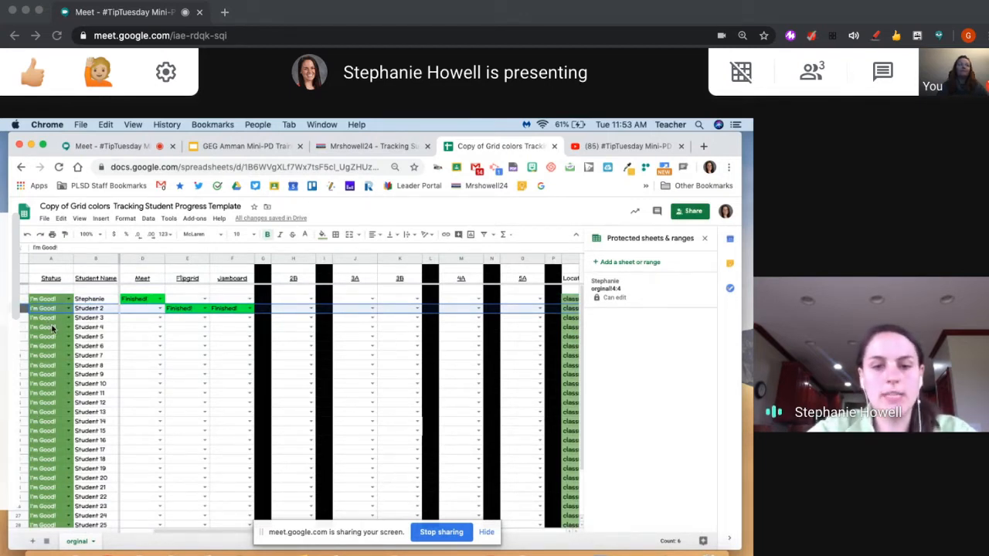
left_click(127, 335)
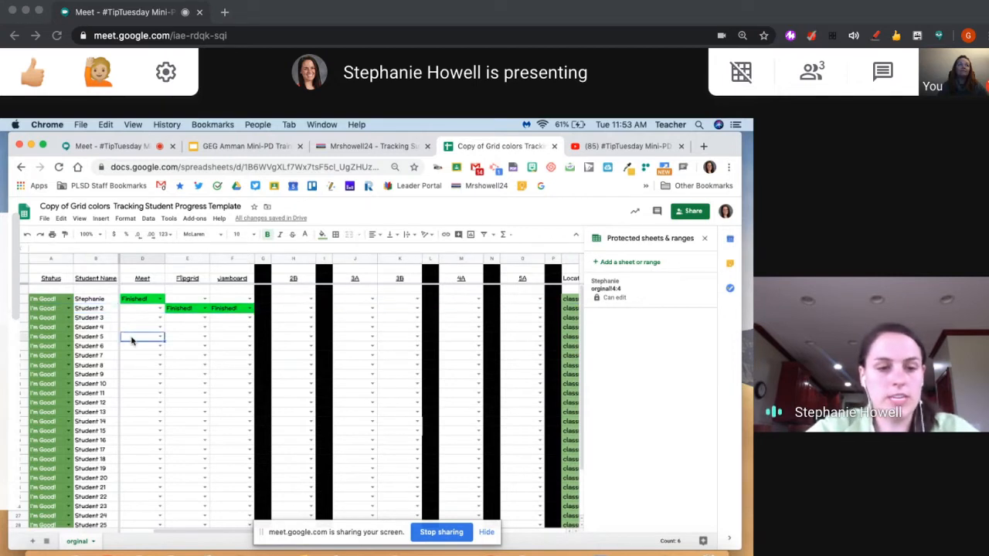
Duplicate the orginal sheet and rename the copy Week 1
right_click(80, 541)
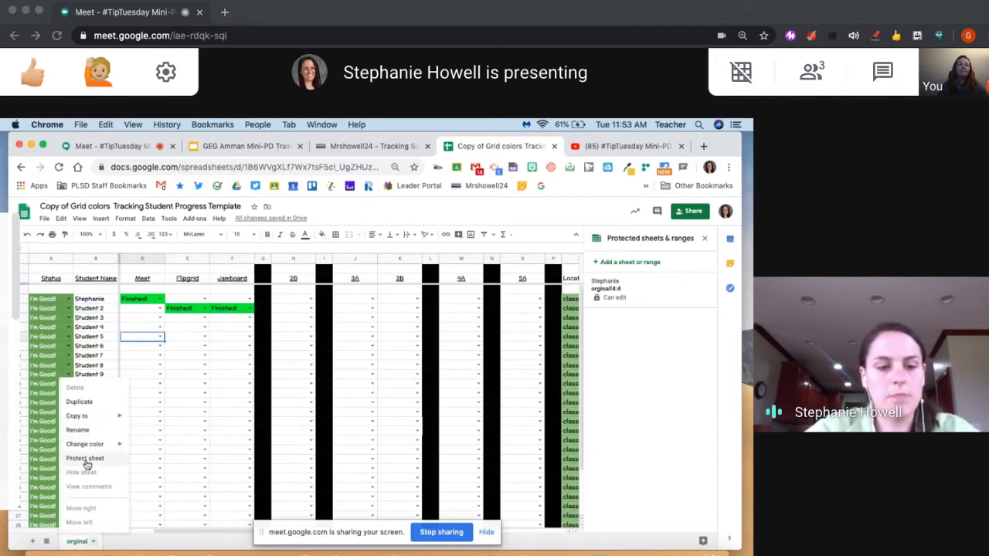
mouse_move(85, 414)
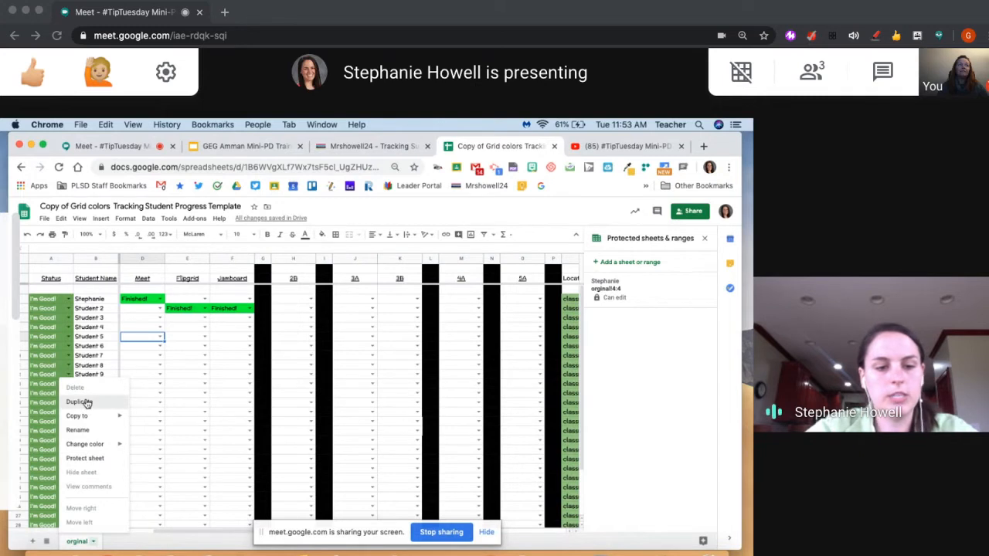
double_click(135, 542)
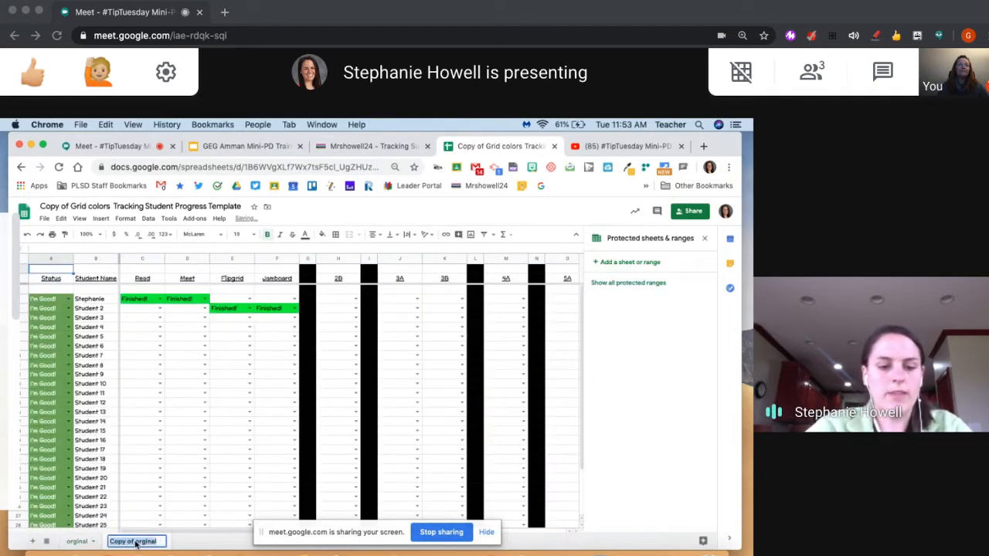
type("Week 1")
key("Return")
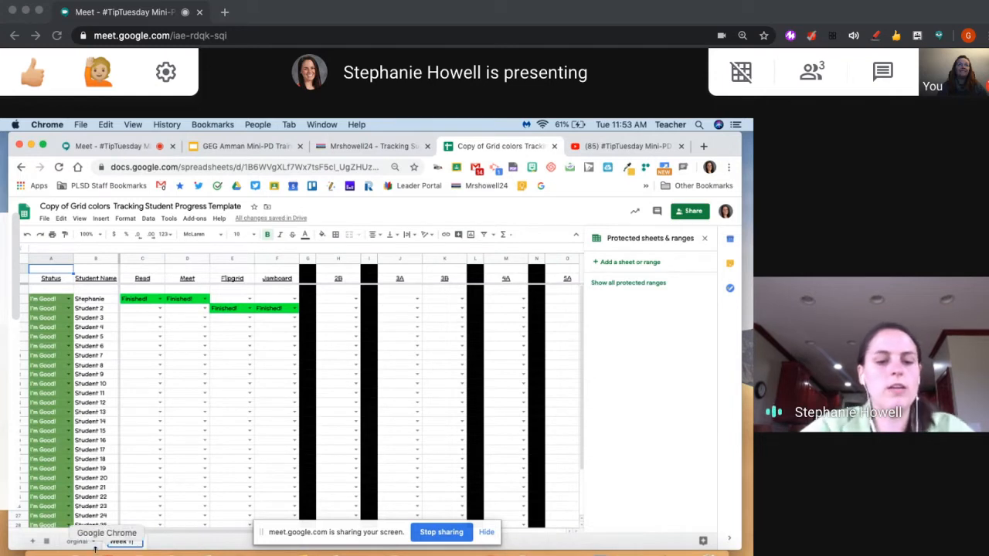
Clear the students' Finished! entries from the Read, Meet, Flipgrid and Jamboard columns of the orginal sheet
left_click(83, 543)
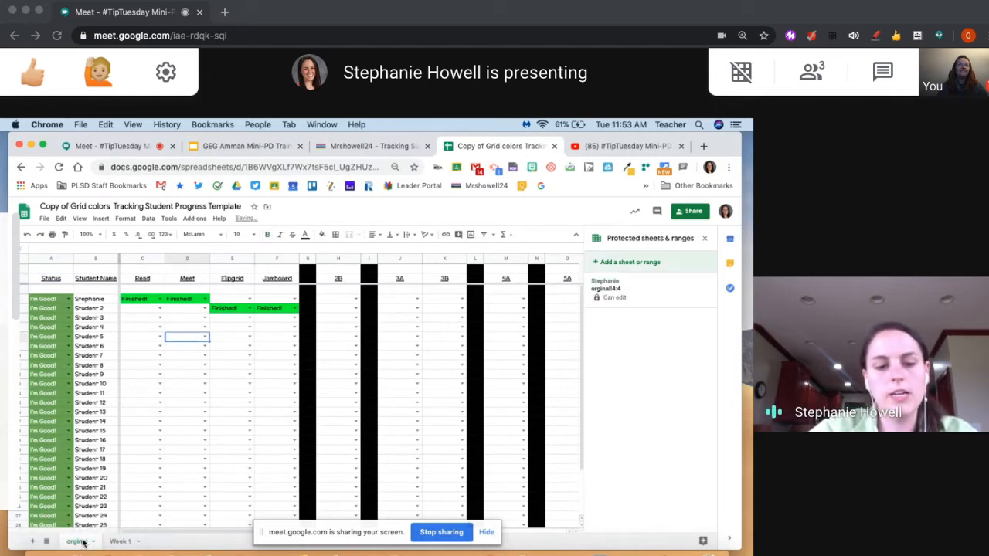
left_click_drag(135, 291, 276, 336)
key("Delete")
left_click(232, 374)
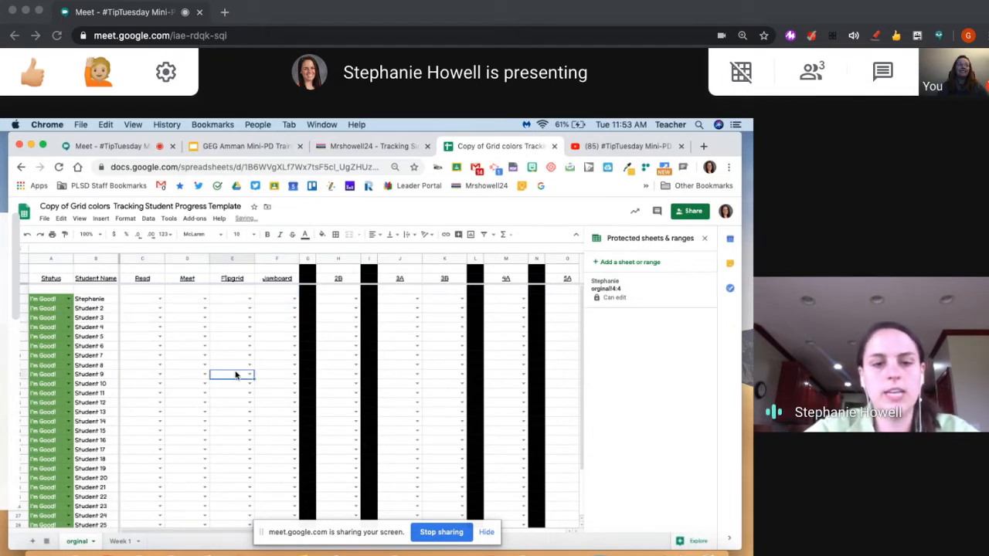
Clear the Read, Meet, Flipgrid and Jamboard headers on the orginal sheet and enter 1A as the first task header
left_click_drag(143, 278, 280, 281)
key("Delete")
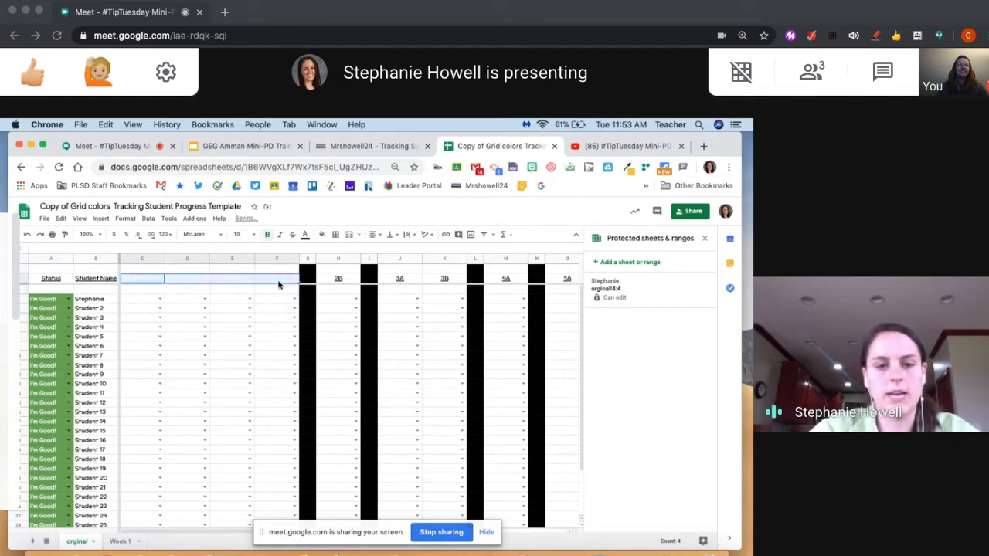
left_click(139, 283)
double_click(139, 279)
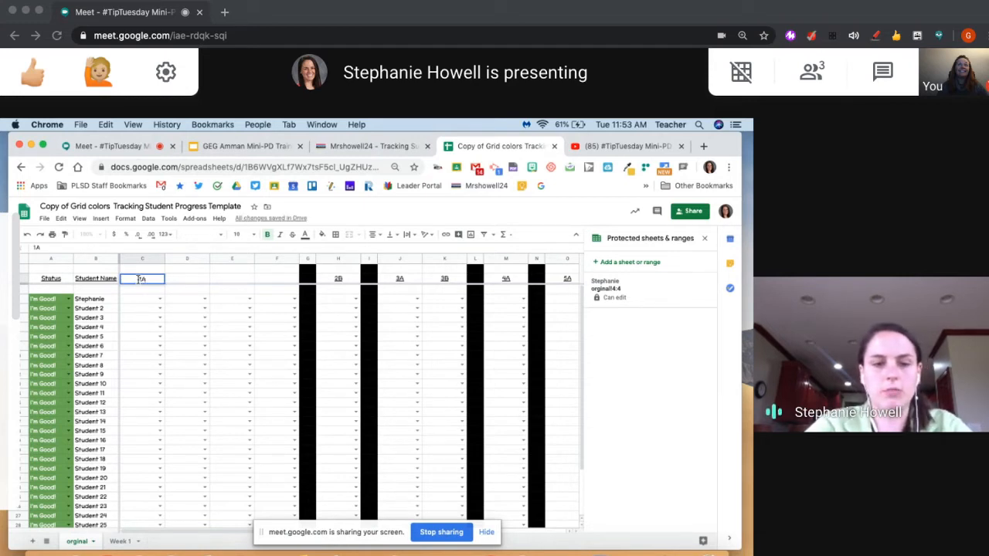
key("Tab")
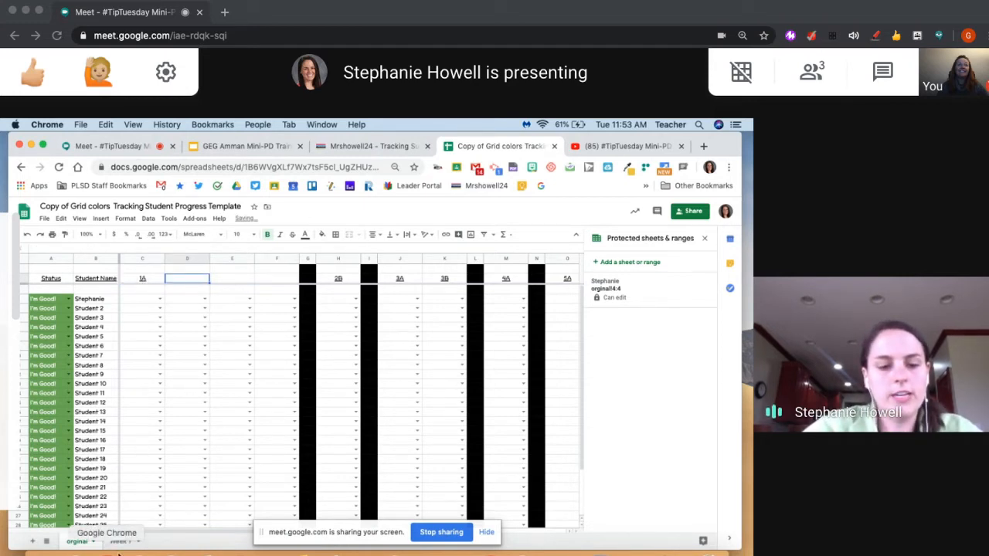
Protect the Week 1 sheet with the description Teacher, leaving only the owner allowed to edit
left_click(120, 541)
right_click(120, 541)
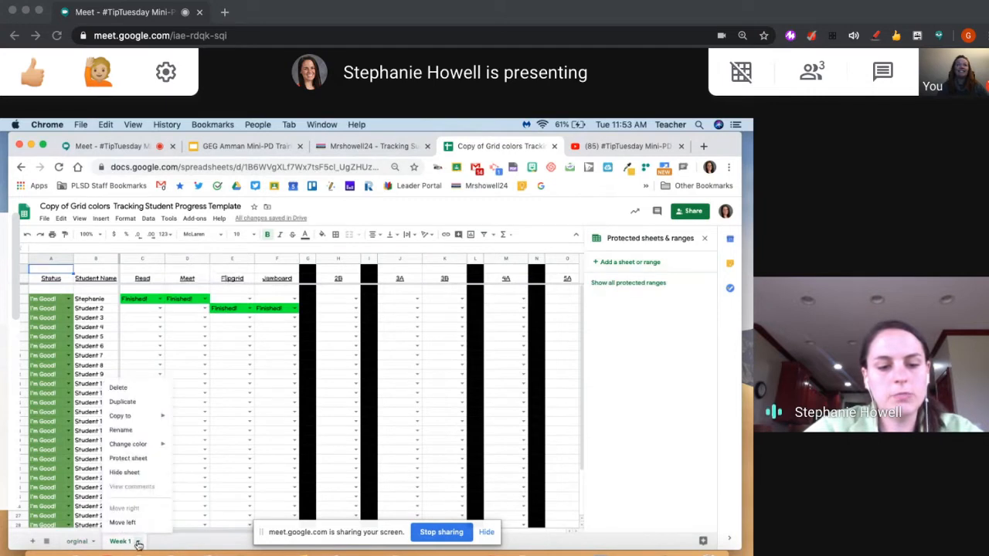
left_click(130, 460)
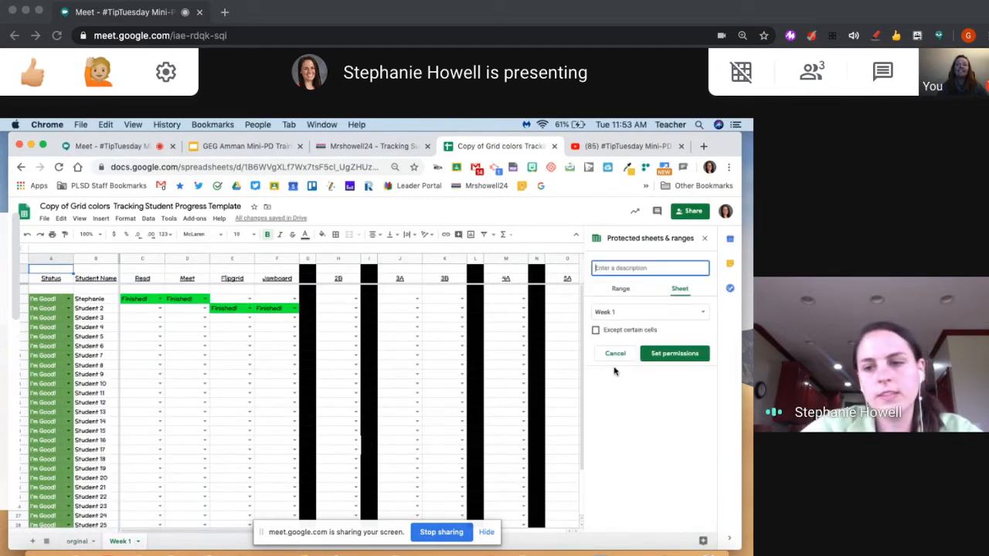
type("Teacher")
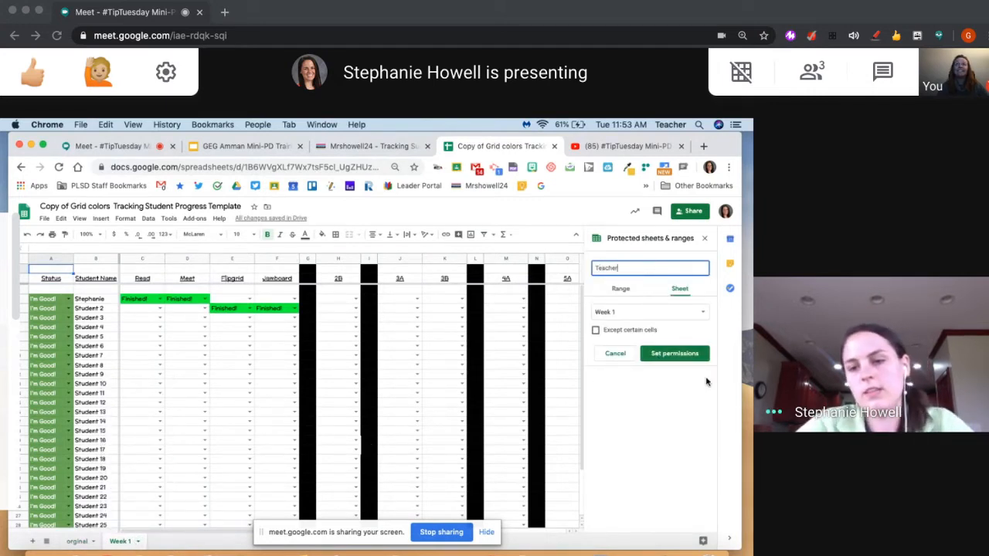
left_click(685, 354)
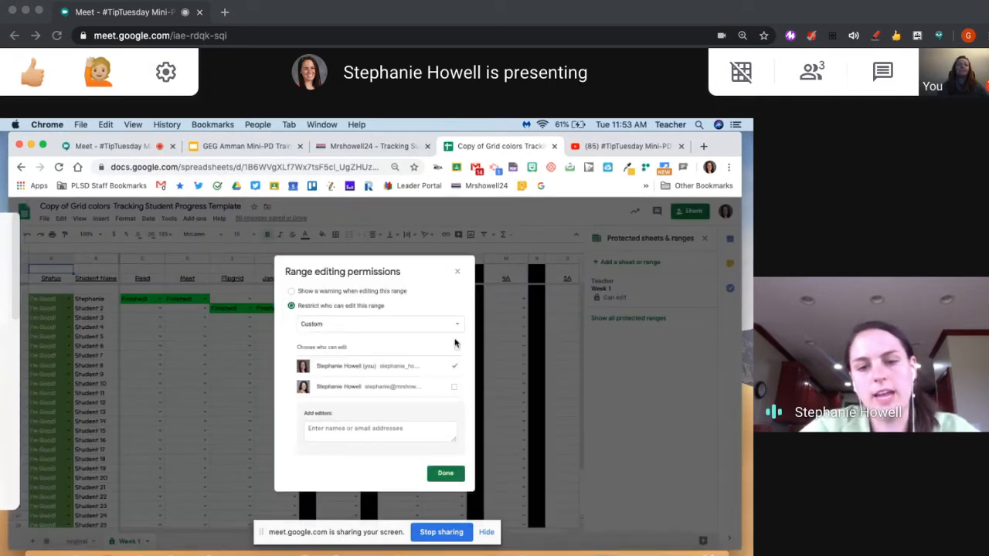
left_click(445, 475)
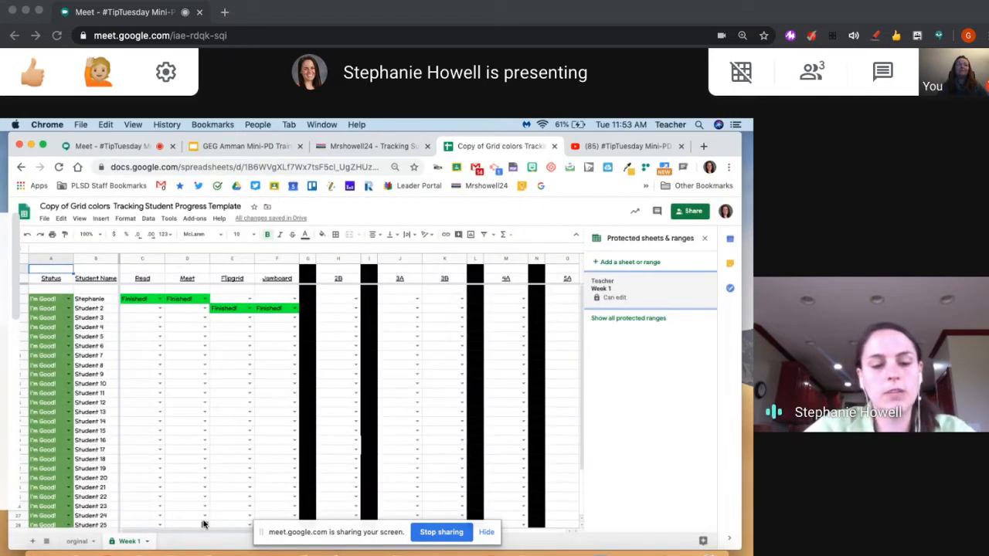
Return to the orginal sheet, select the black divider column G and close the protected sheets and ranges settings
left_click(213, 340)
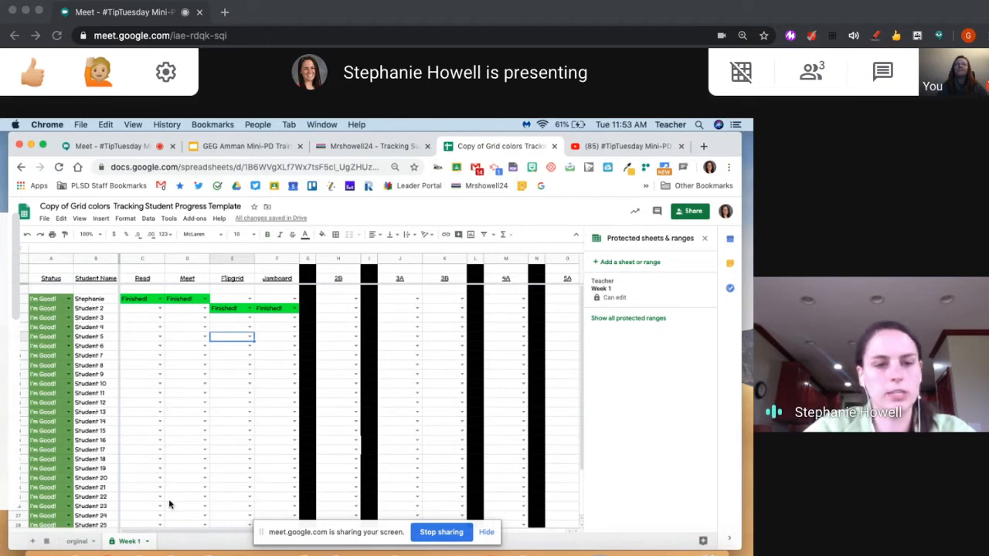
left_click(75, 541)
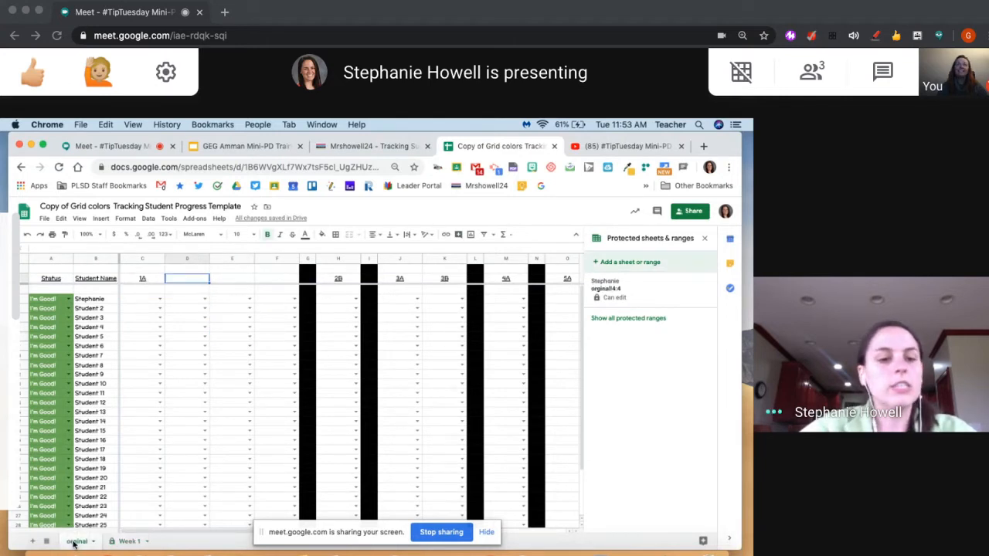
left_click(309, 260)
mouse_move(310, 260)
left_mouse_down()
mouse_move(294, 257)
mouse_move(314, 261)
left_mouse_up()
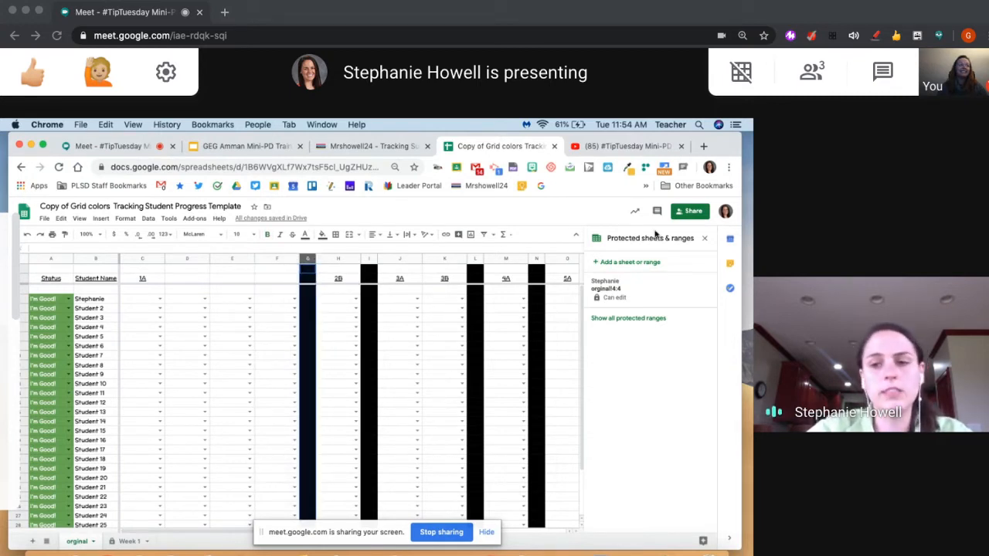
left_click(704, 238)
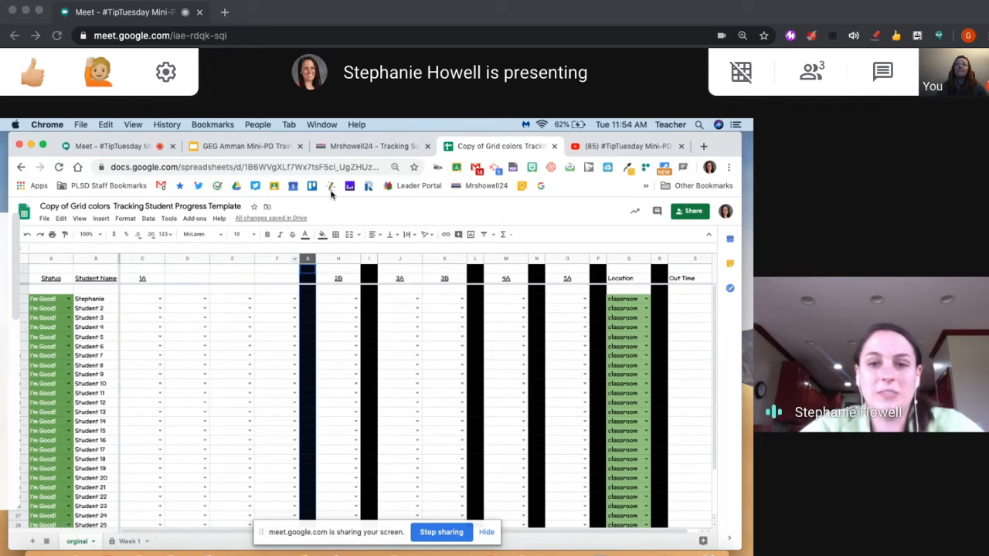
Switch to the GEG Amman Mini-PD Training presentation in Google Slides and show the "What Questions do you have?" slide
left_click(247, 146)
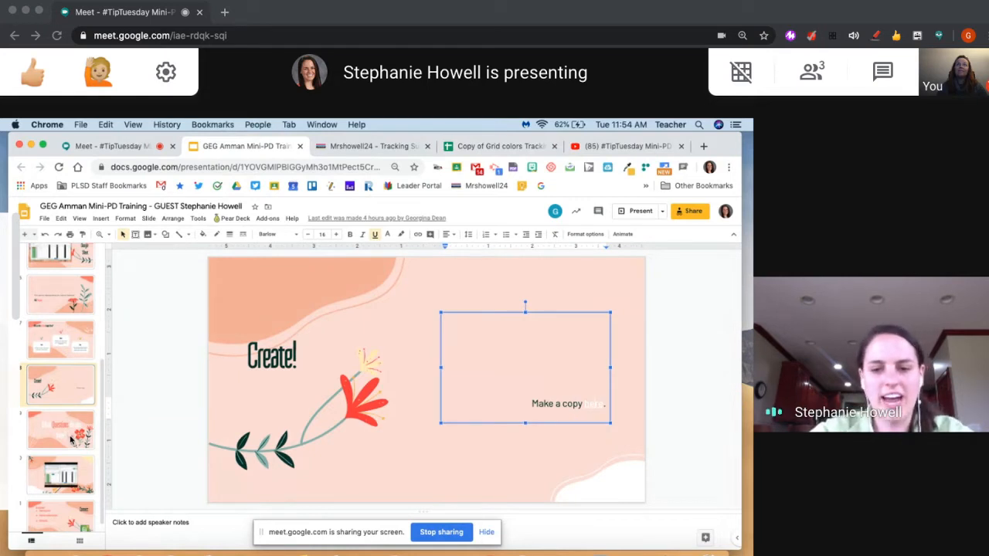
left_click(311, 550)
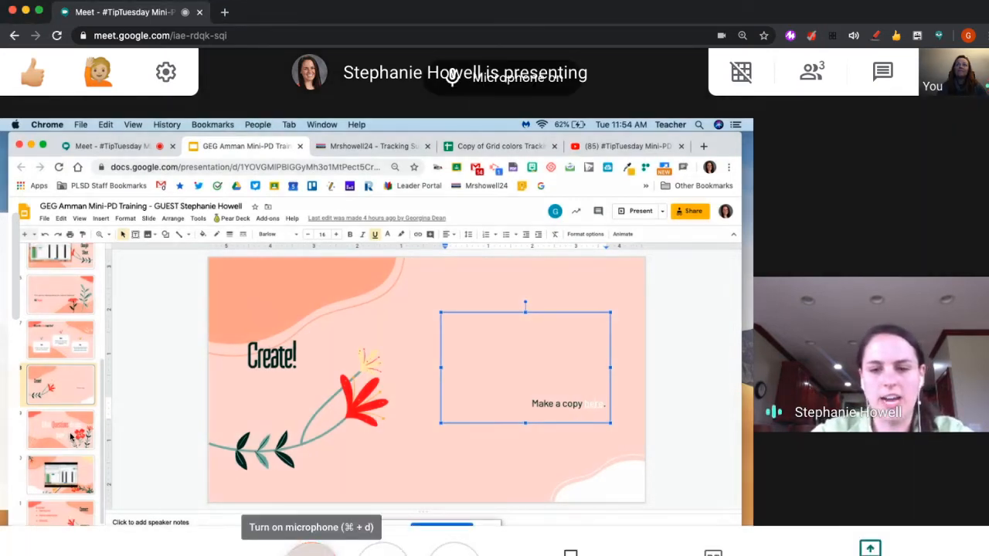
left_click(70, 437)
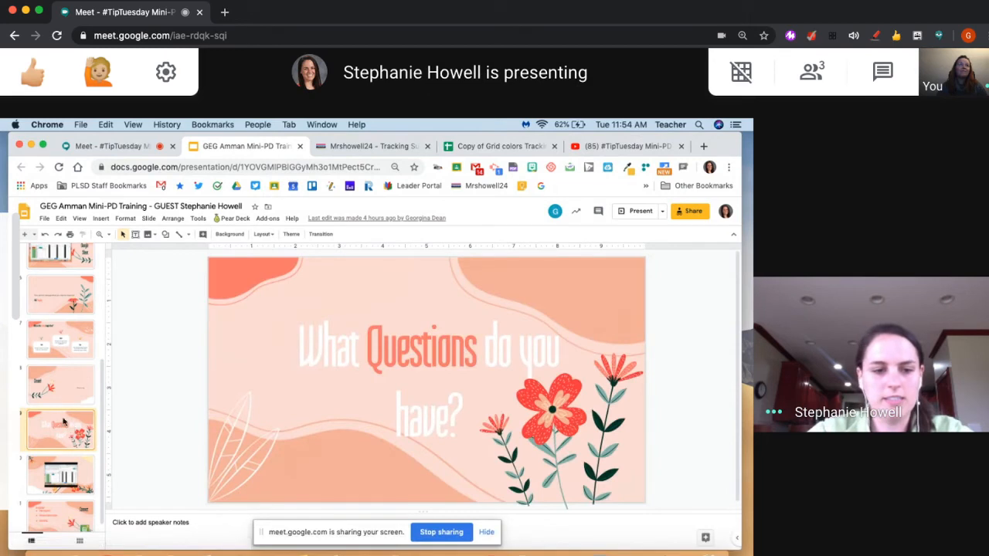
left_click(77, 468)
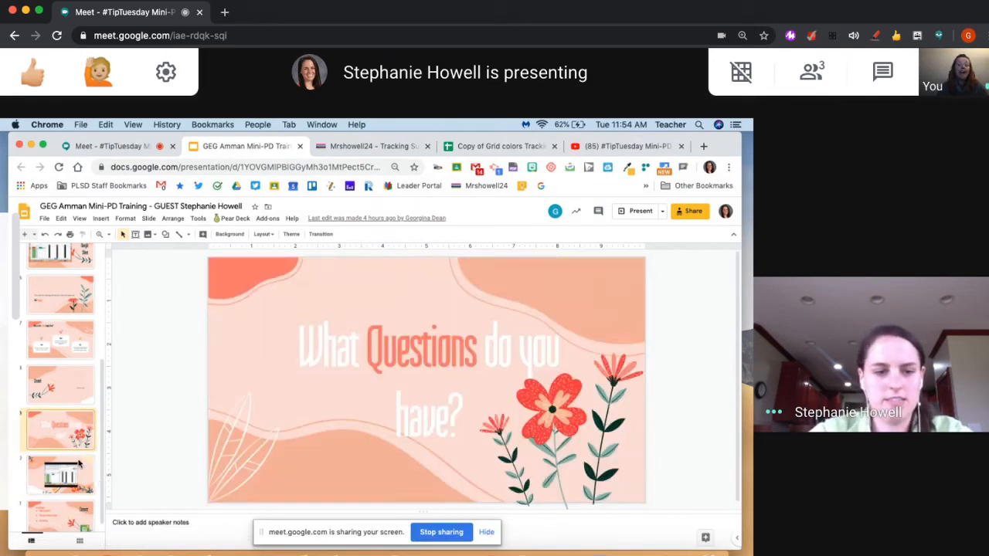
Close the Mrshowell24 tracking website and the Copy of Grid colors tracking spreadsheet, keeping the presentation open
left_click(428, 146)
left_click(427, 146)
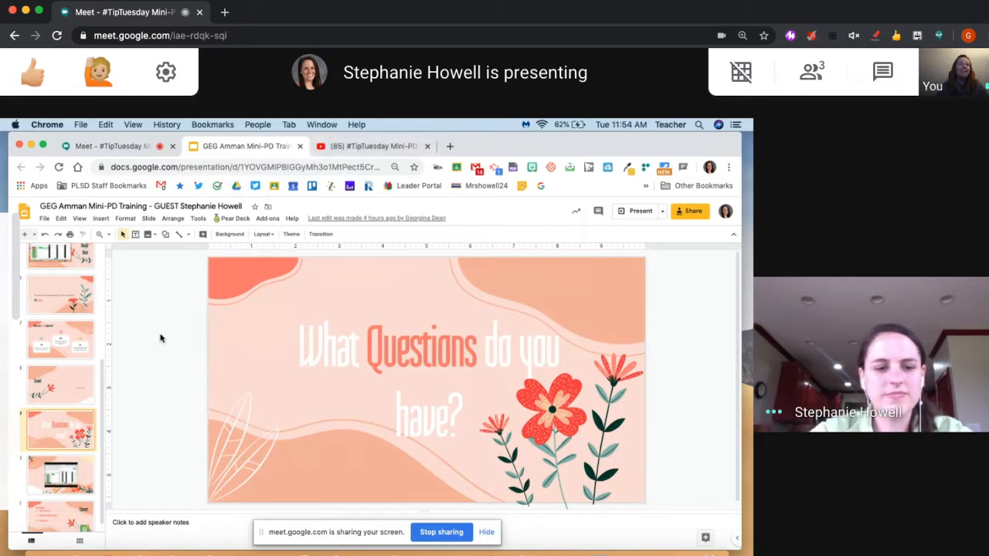